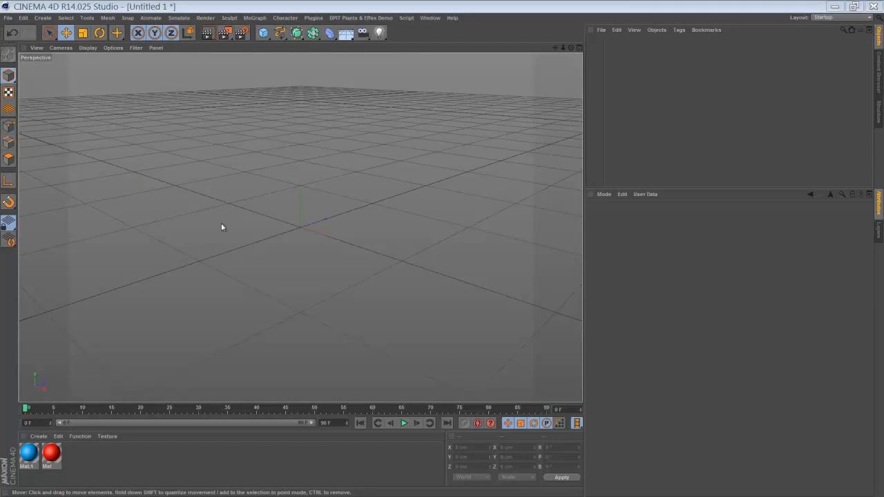
# Add a cube primitive and set its X, Y and Z sizes to 50 cm each.
pyautogui.click(263, 35)
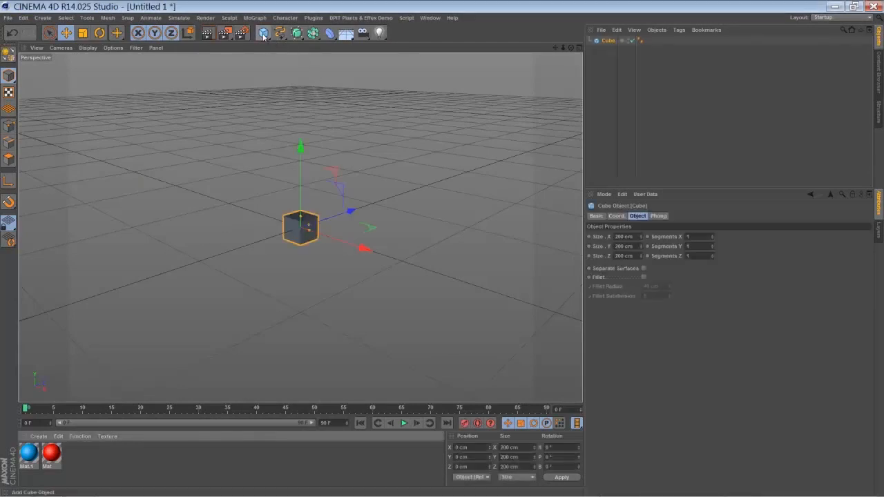
pyautogui.doubleClick(626, 237)
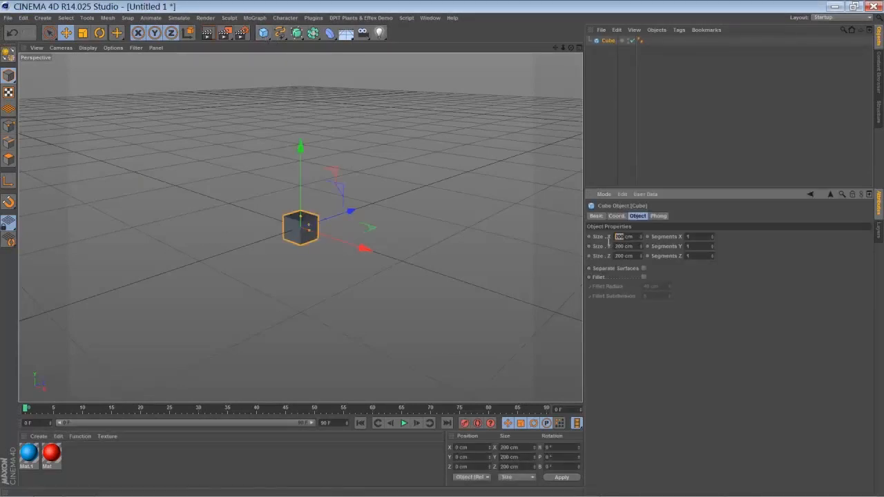
pyautogui.write('50')
pyautogui.doubleClick(625, 246)
pyautogui.write('50')
pyautogui.doubleClick(626, 257)
pyautogui.write('50')
pyautogui.click(611, 316)
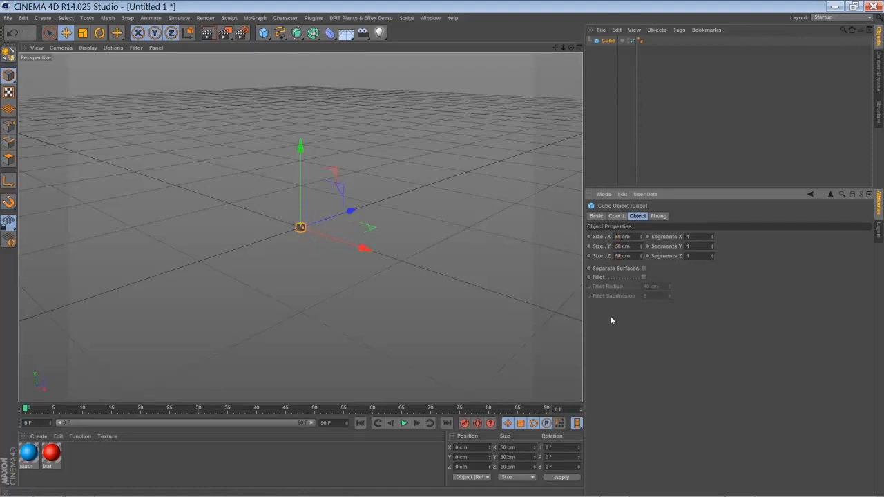
# Apply the red material Mat to the cube.
pyautogui.click(50, 457)
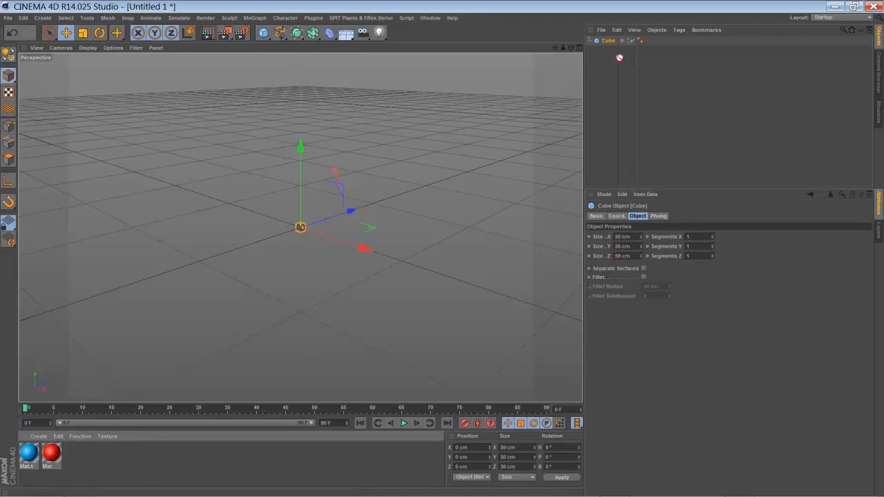
pyautogui.moveTo(601, 42); pyautogui.dragTo(612, 41)
pyautogui.scroll(4, 443, 248)
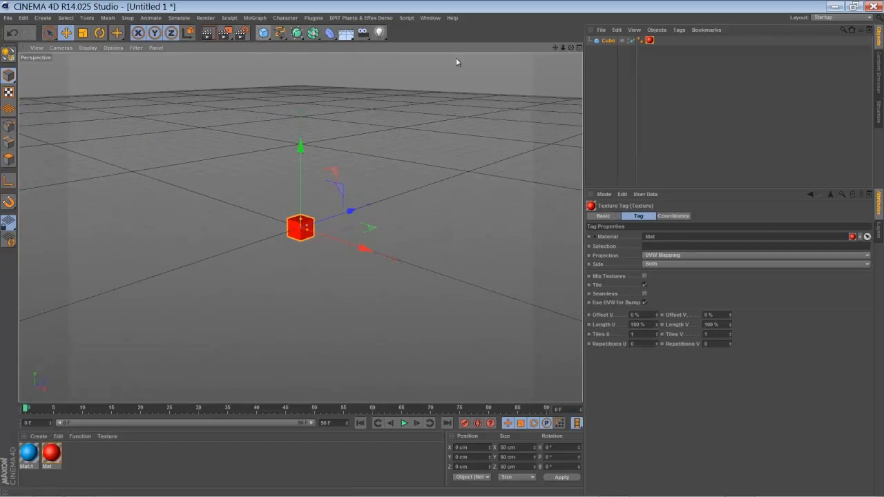
# Add a MoGraph Fracture object and make the cube its child.
pyautogui.click(252, 18)
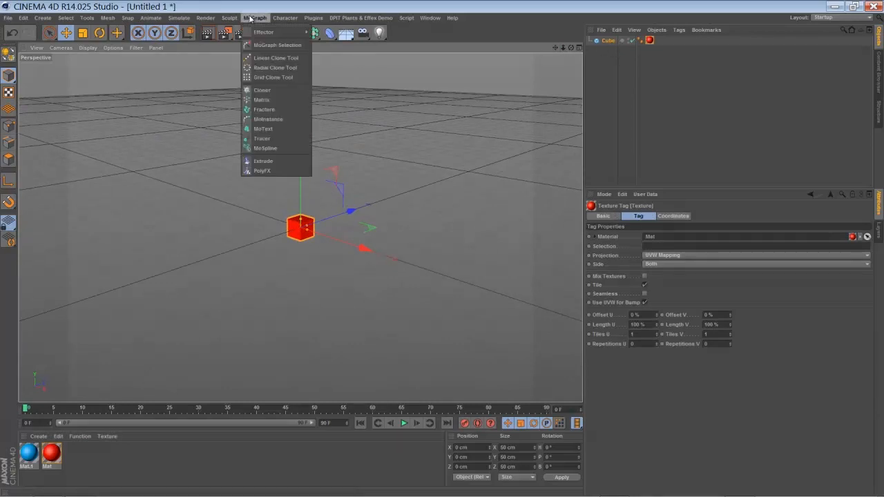
pyautogui.click(263, 109)
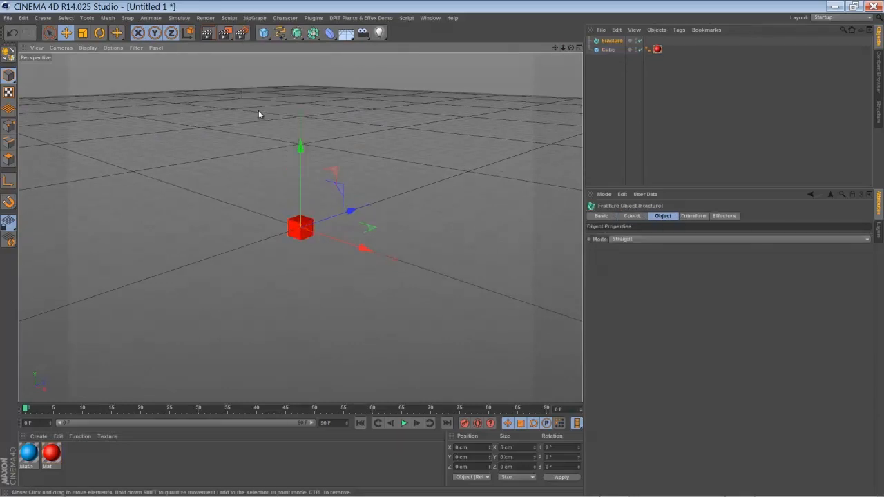
pyautogui.moveTo(608, 49); pyautogui.dragTo(612, 42)
pyautogui.click(612, 40)
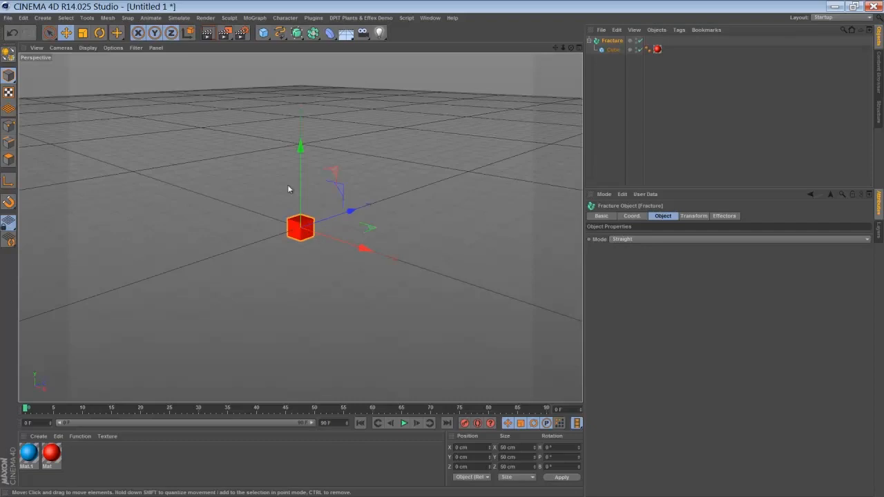
# Add a Random effector to the Fracture object and check the Fracture's effectors list.
pyautogui.click(254, 18)
pyautogui.moveTo(262, 32)
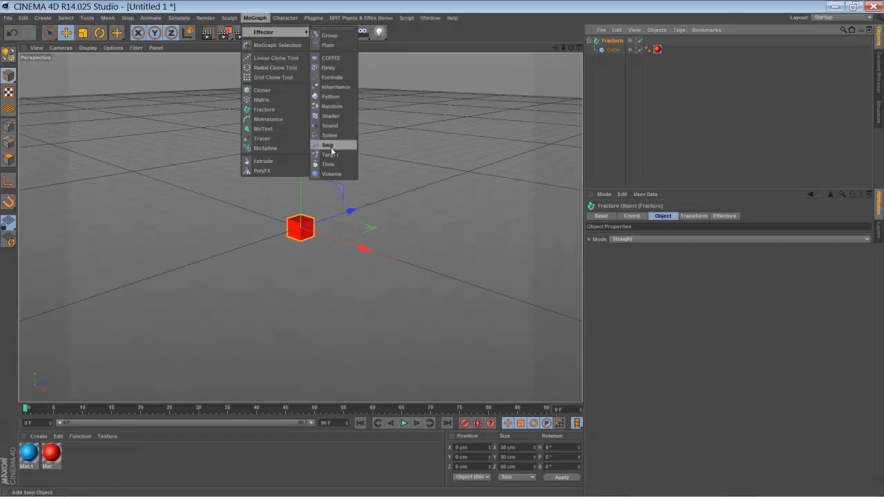
pyautogui.click(332, 106)
pyautogui.click(611, 49)
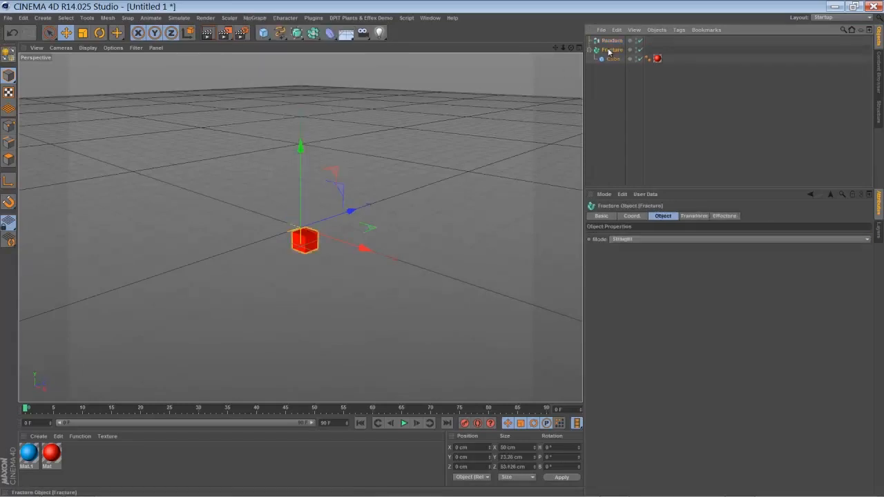
pyautogui.click(726, 216)
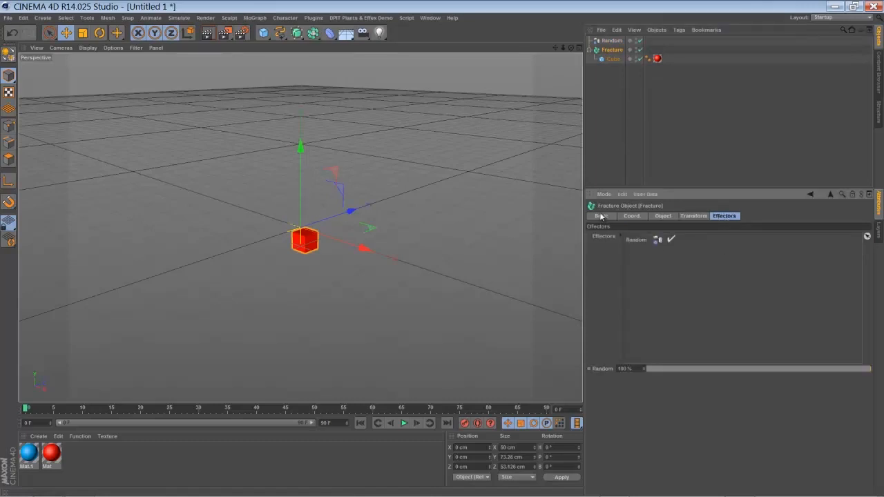
# Set the Random effector's random mode to Noise and preview the cube's motion by playing the animation.
pyautogui.click(614, 42)
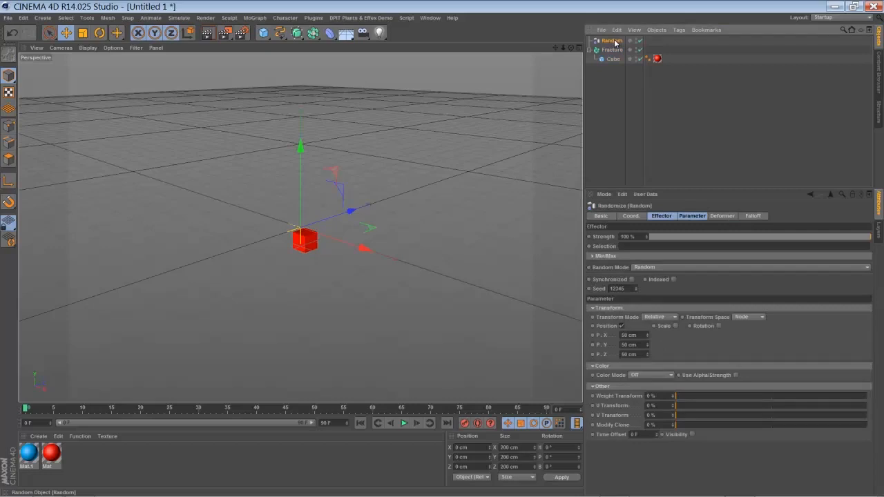
pyautogui.click(663, 217)
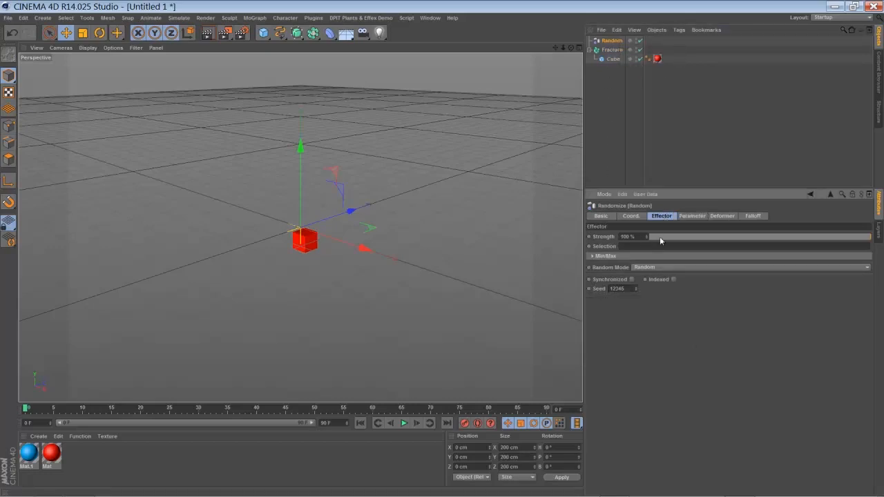
pyautogui.click(637, 269)
pyautogui.click(645, 297)
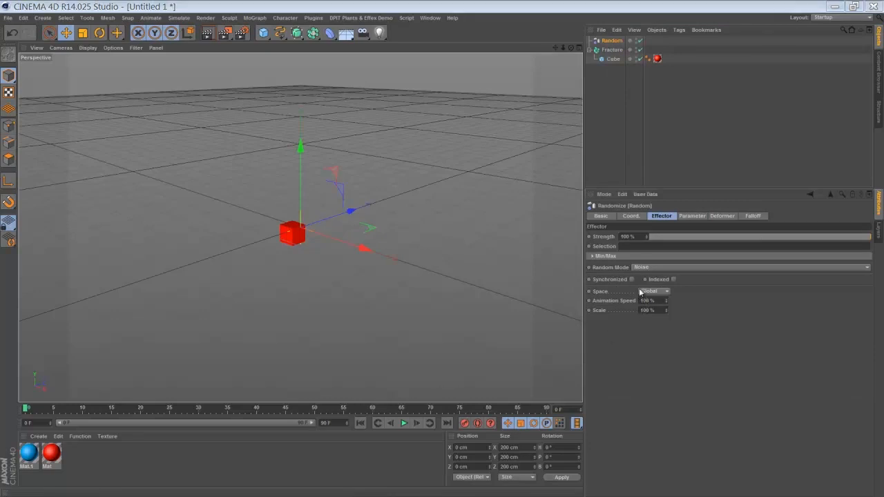
pyautogui.click(404, 423)
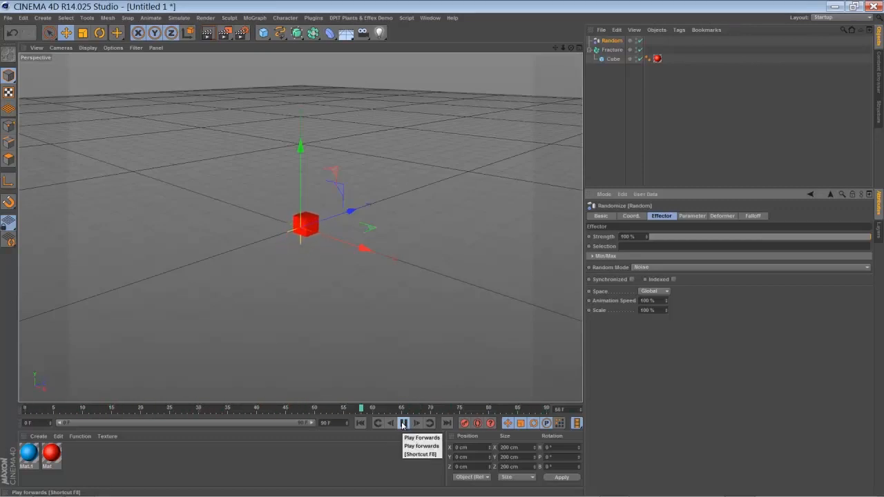
pyautogui.click(403, 423)
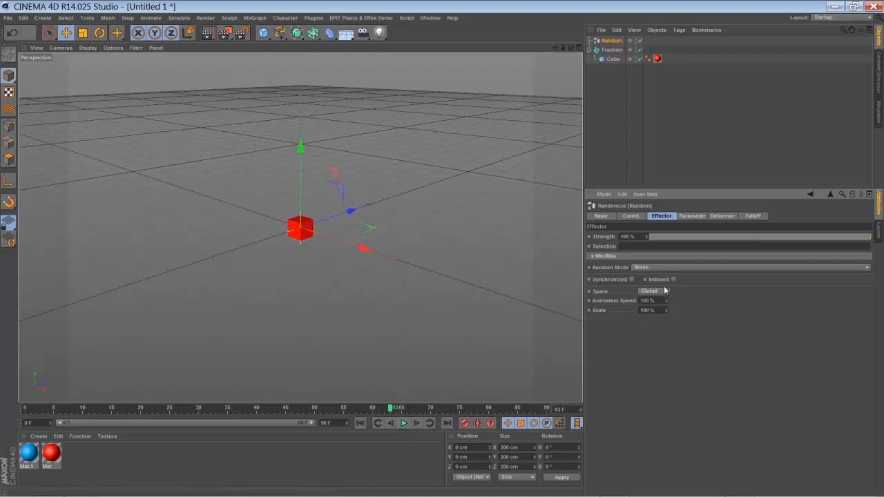
# Enable Indexed on the Random effector and set its animation speed to 50% while previewing the playback.
pyautogui.click(403, 423)
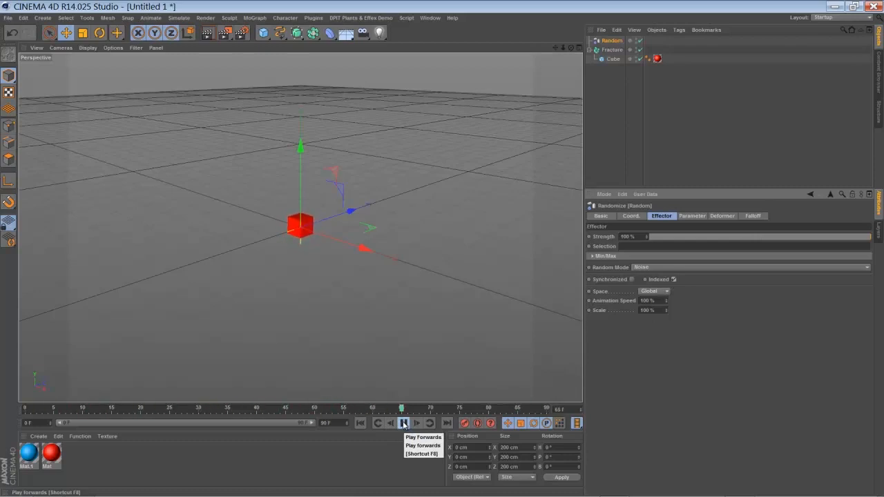
pyautogui.doubleClick(644, 302)
pyautogui.write('50')
pyautogui.press('Return')
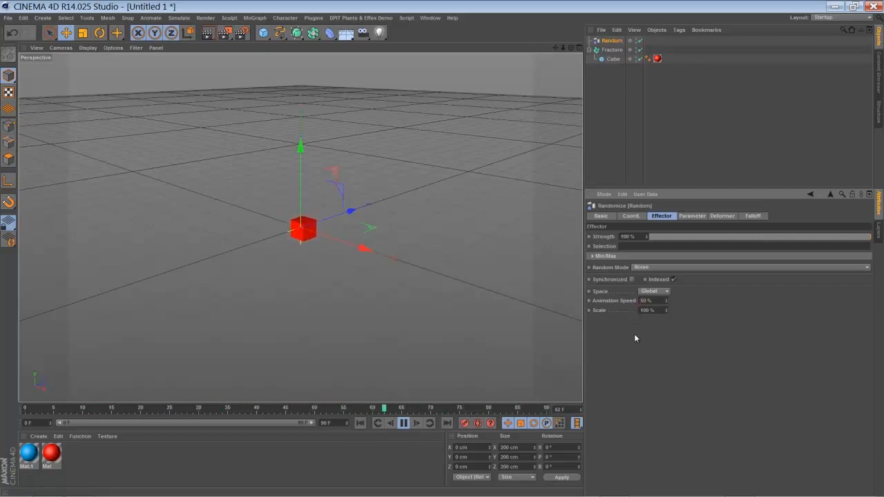
pyautogui.click(404, 424)
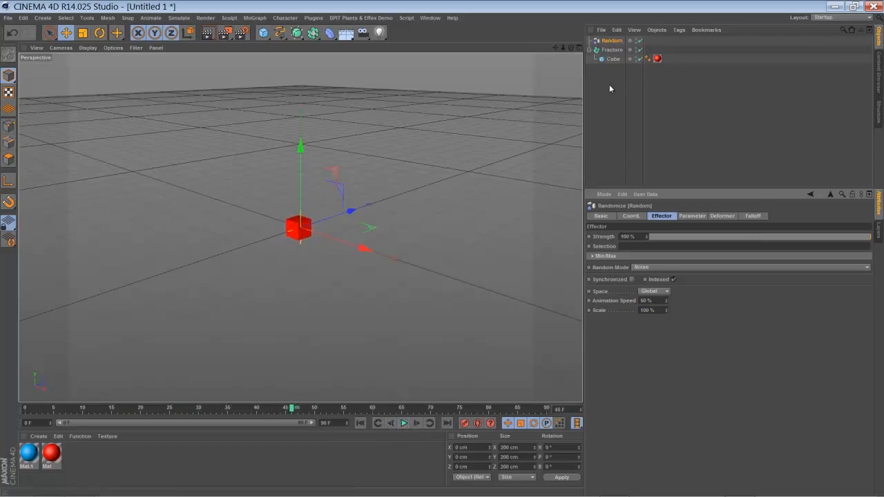
# Add a MoGraph Tracer and replace the Random effector in its trace link with the Fracture object.
pyautogui.click(256, 18)
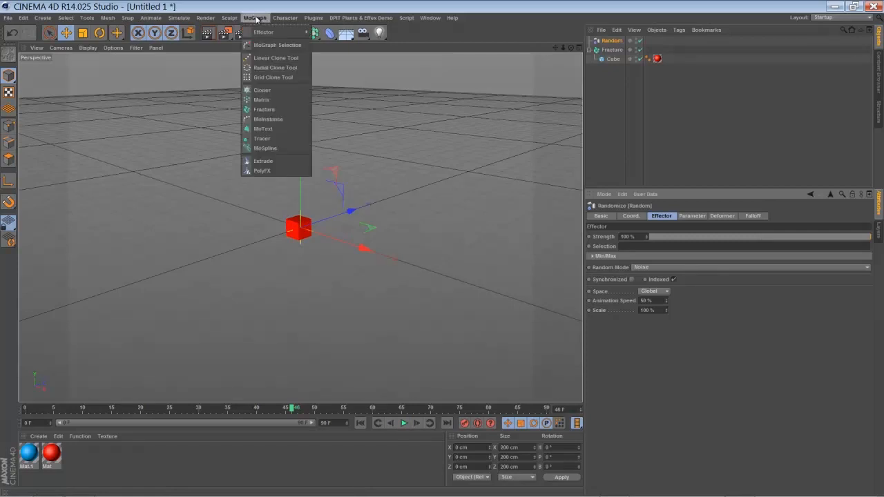
pyautogui.click(268, 139)
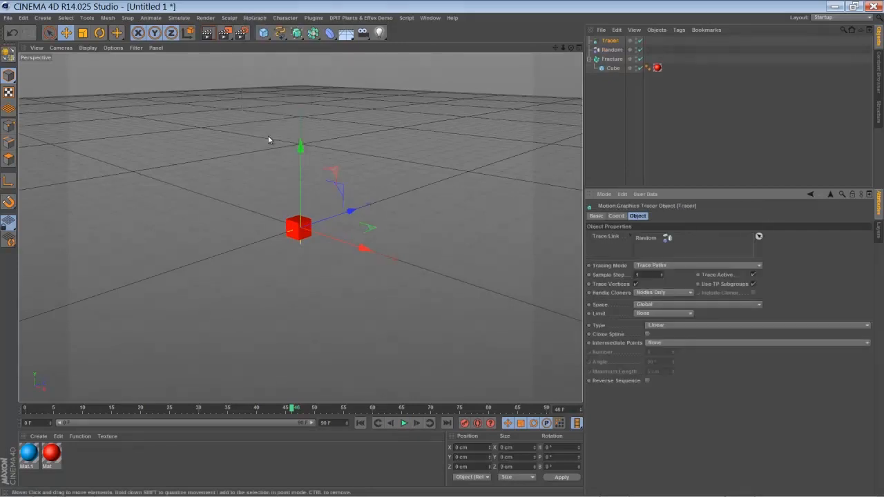
pyautogui.click(611, 41)
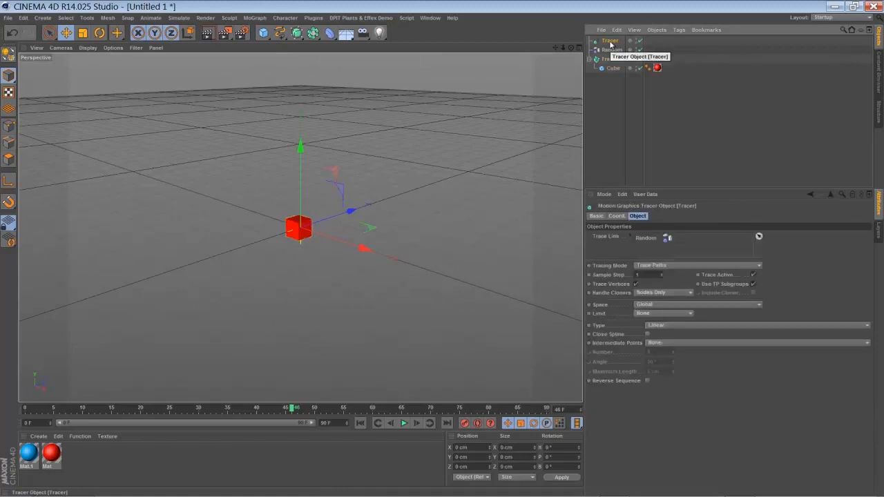
pyautogui.click(639, 240)
pyautogui.press('Delete')
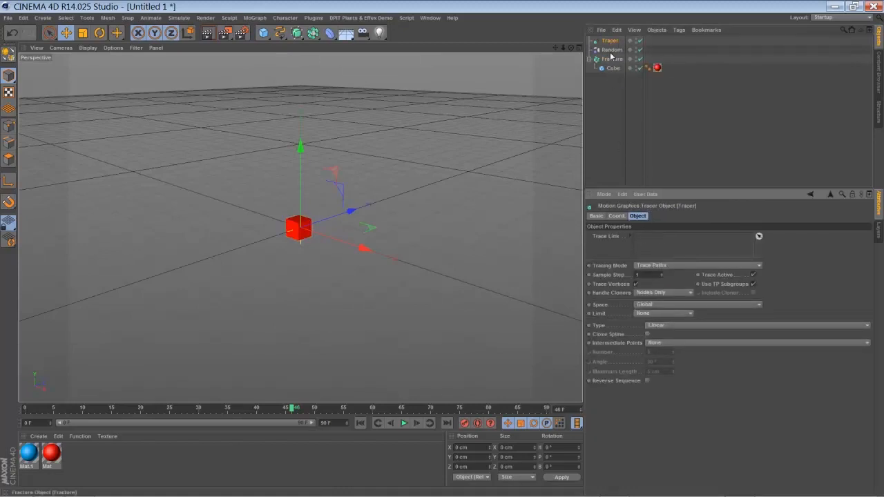
pyautogui.moveTo(607, 60); pyautogui.dragTo(655, 245)
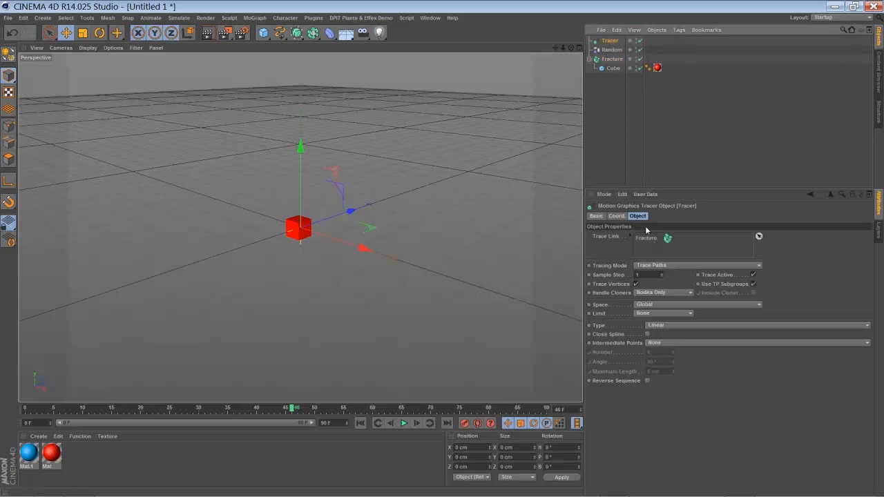
# Hide the Fracture object and play the animation from the start to preview the traced path.
pyautogui.click(637, 59)
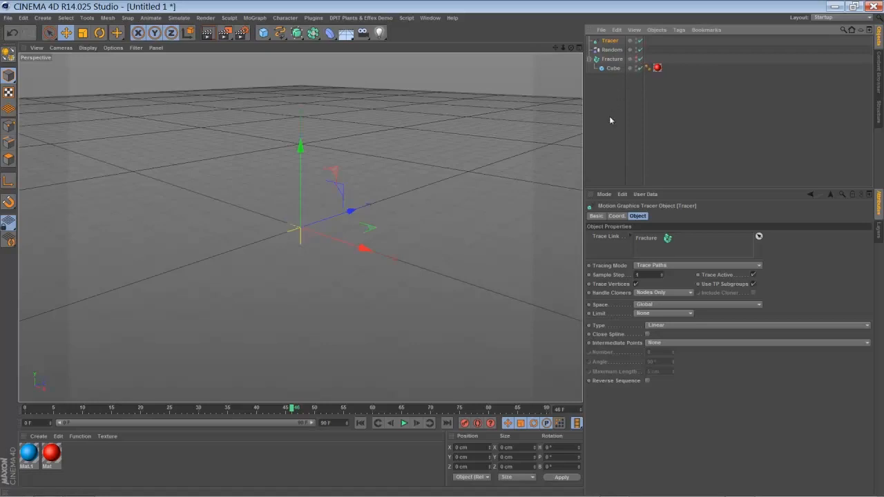
pyautogui.click(360, 423)
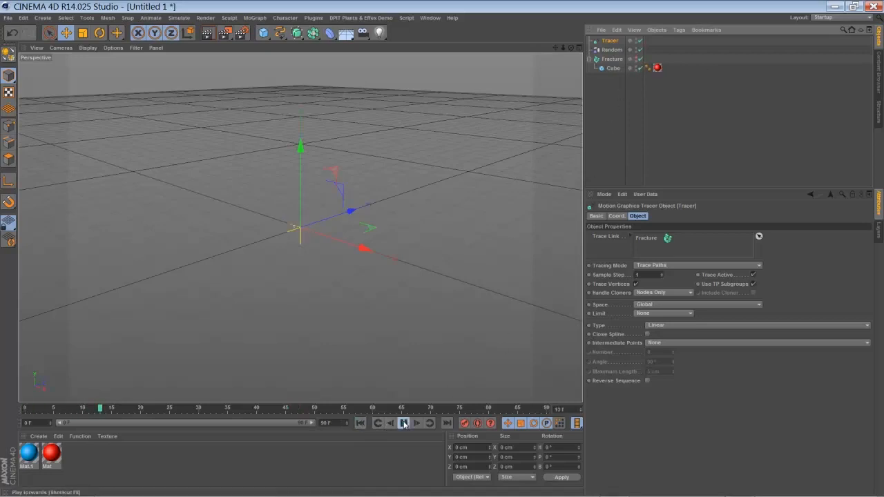
pyautogui.click(405, 424)
pyautogui.moveTo(564, 48); pyautogui.dragTo(442, 248)
pyautogui.click(360, 422)
pyautogui.click(404, 423)
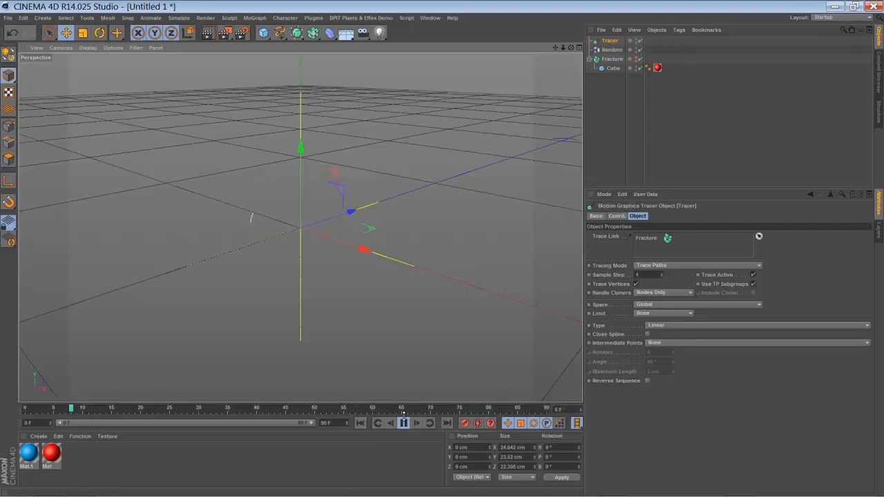
pyautogui.click(404, 422)
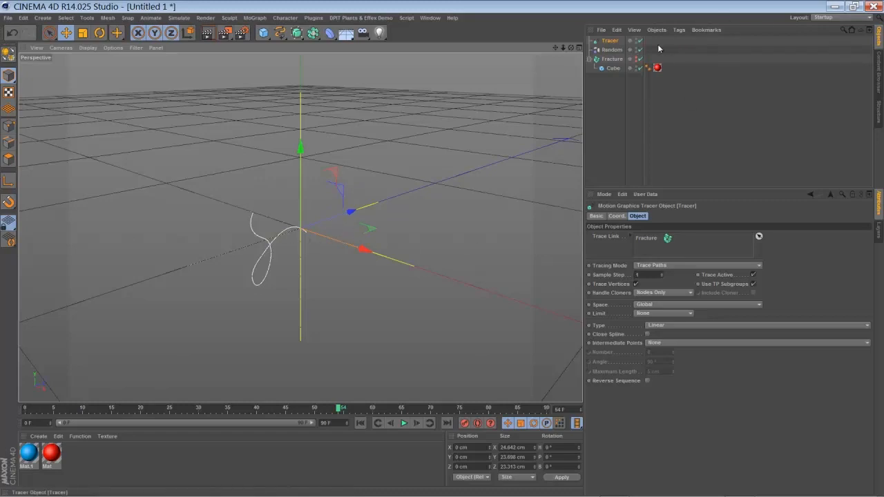
# Set the Random effector's X, Y and Z position values to 500 cm and replay the animation from the start.
pyautogui.click(612, 50)
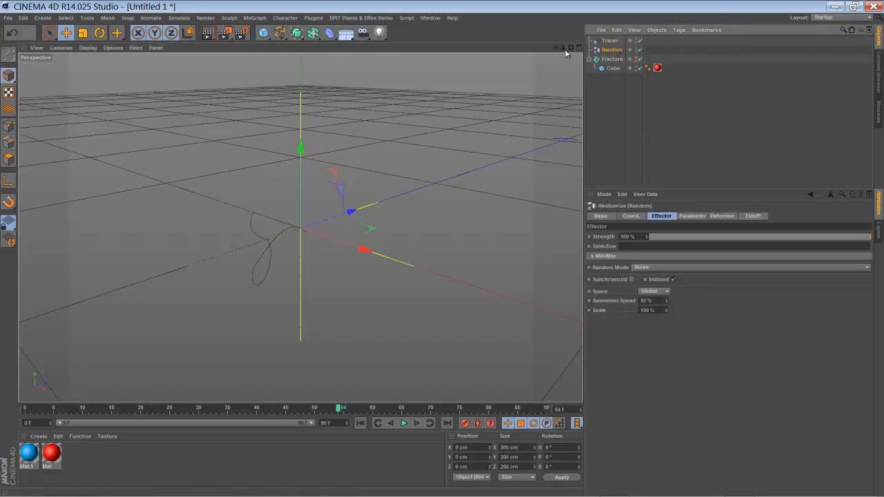
pyautogui.moveTo(563, 49); pyautogui.dragTo(441, 248)
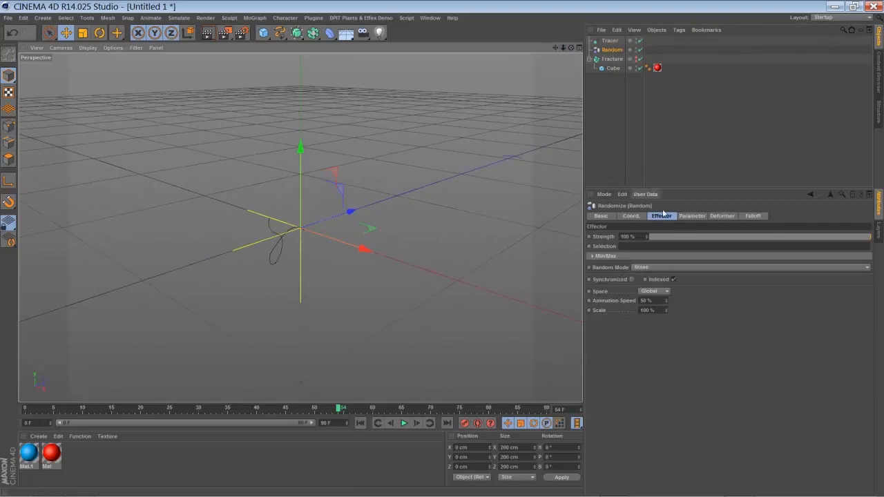
pyautogui.click(692, 216)
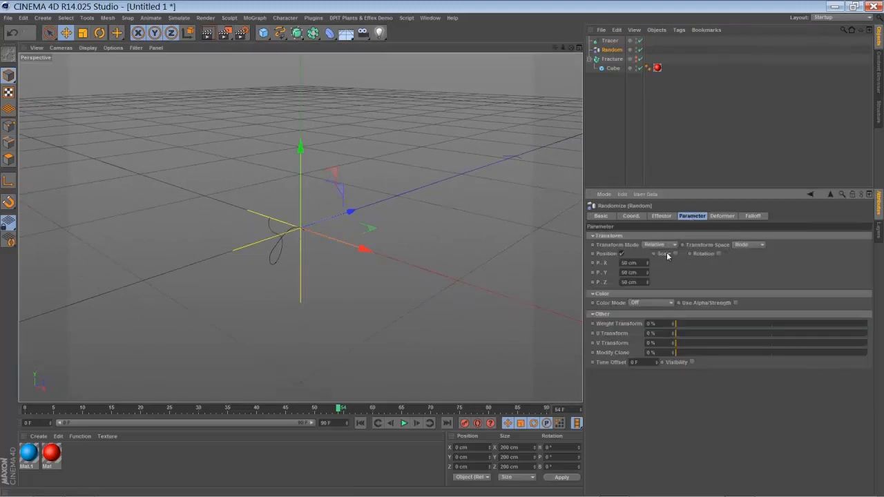
pyautogui.click(625, 273)
pyautogui.click(358, 424)
pyautogui.click(404, 424)
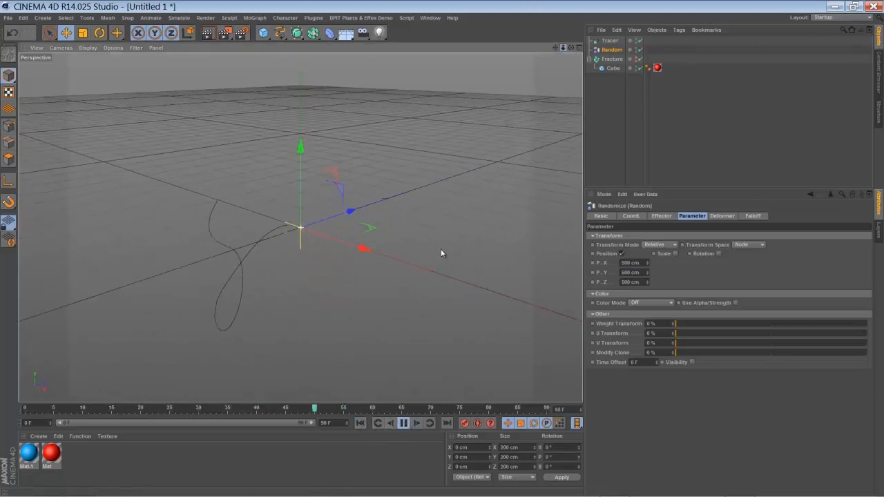
pyautogui.click(404, 423)
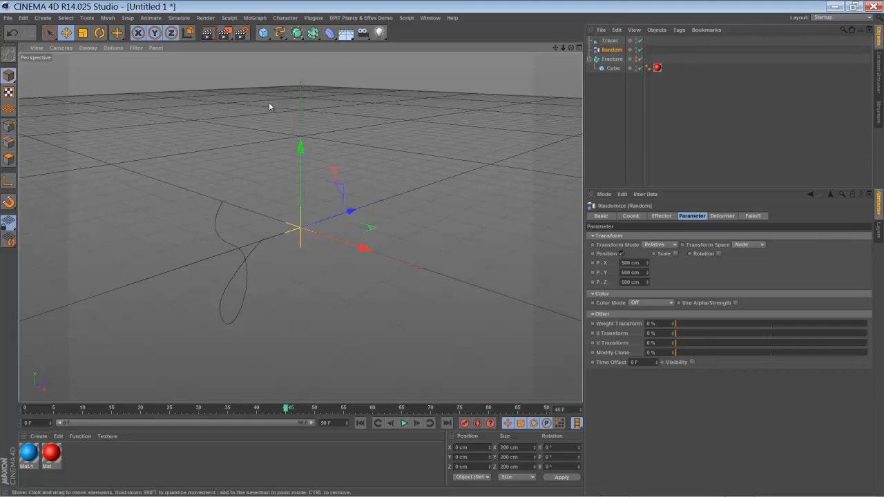
# Add a MoGraph Cloner object to the scene.
pyautogui.click(253, 18)
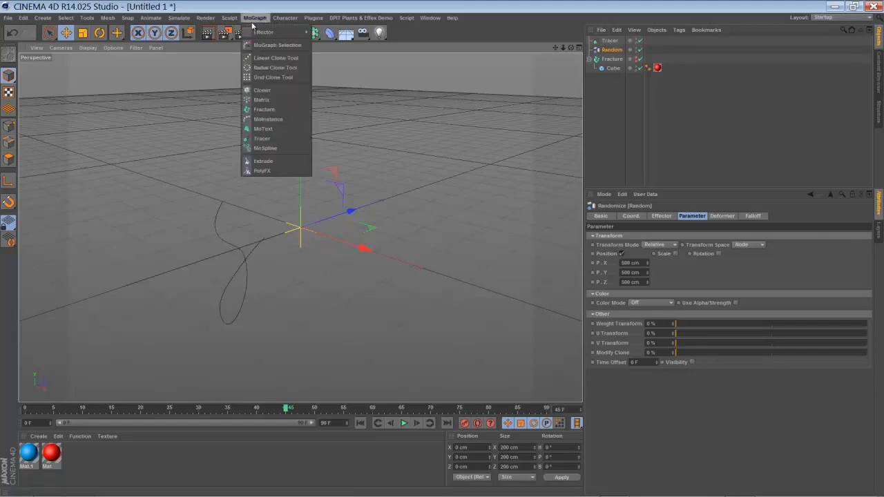
pyautogui.click(277, 88)
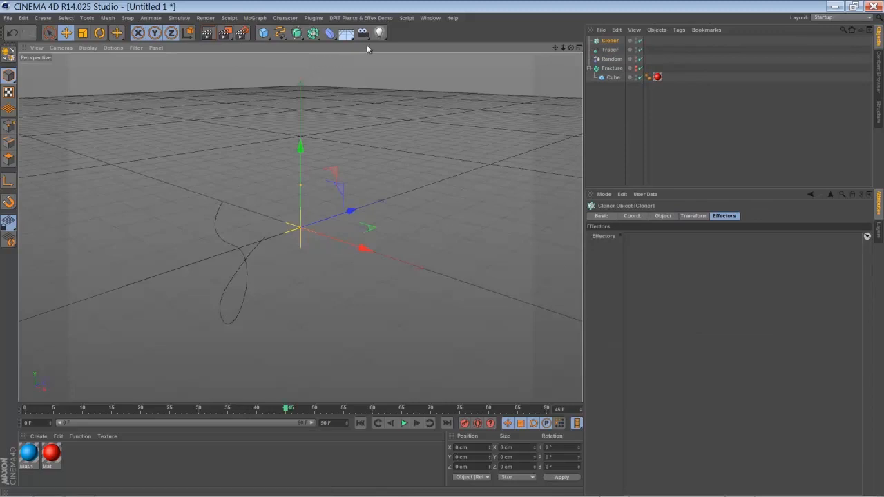
# Add a Platonic primitive and make it a child of the Cloner.
pyautogui.click(264, 34)
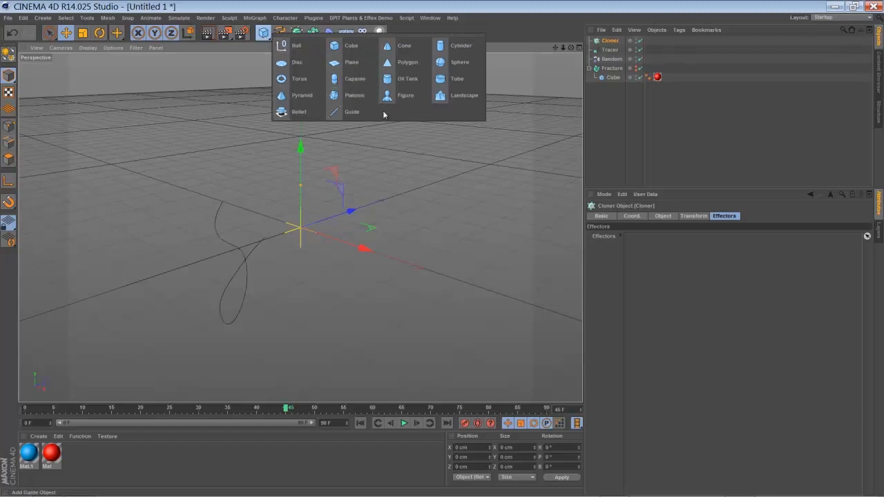
pyautogui.click(354, 97)
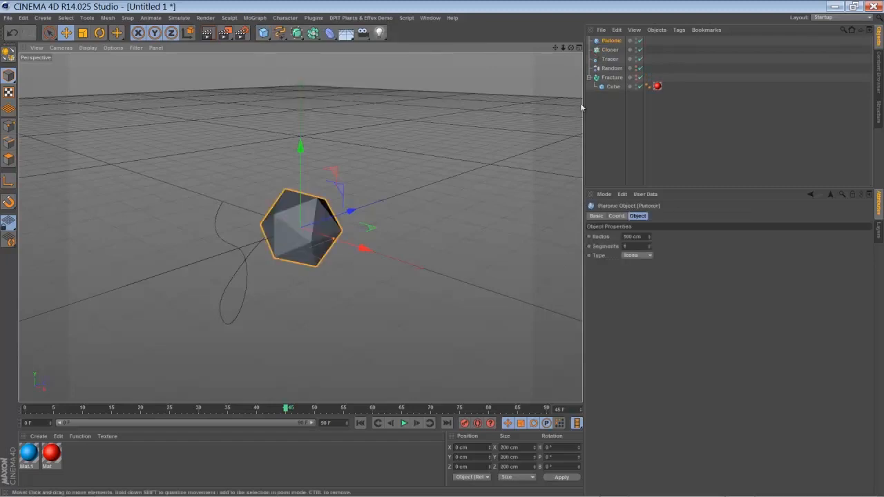
pyautogui.moveTo(609, 40); pyautogui.dragTo(611, 53)
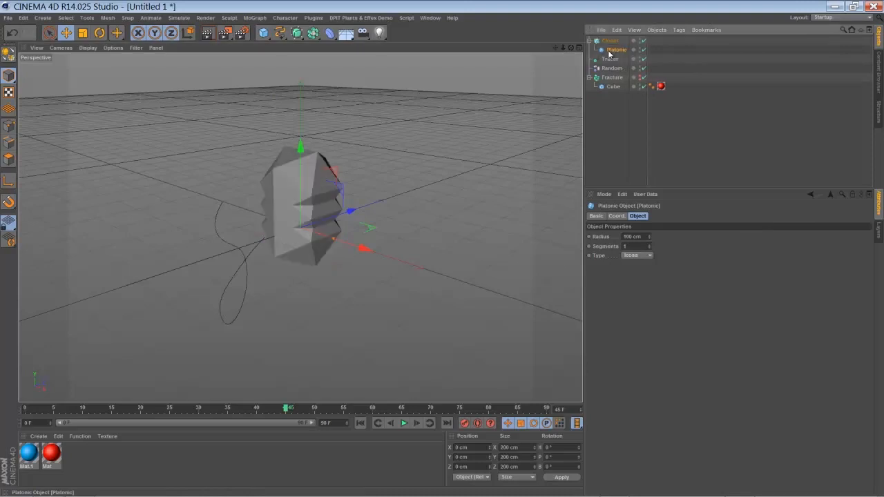
# Set the Cloner's mode to Object and link the Tracer as the object that receives the clones.
pyautogui.click(611, 43)
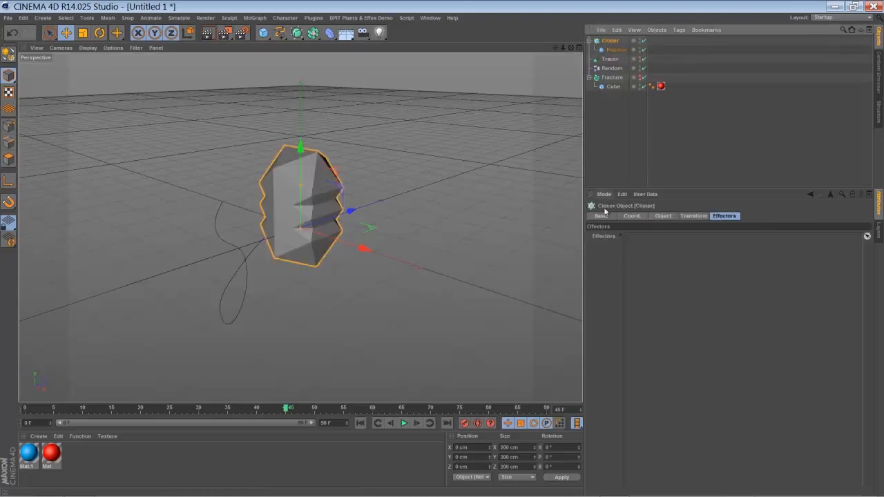
pyautogui.click(661, 216)
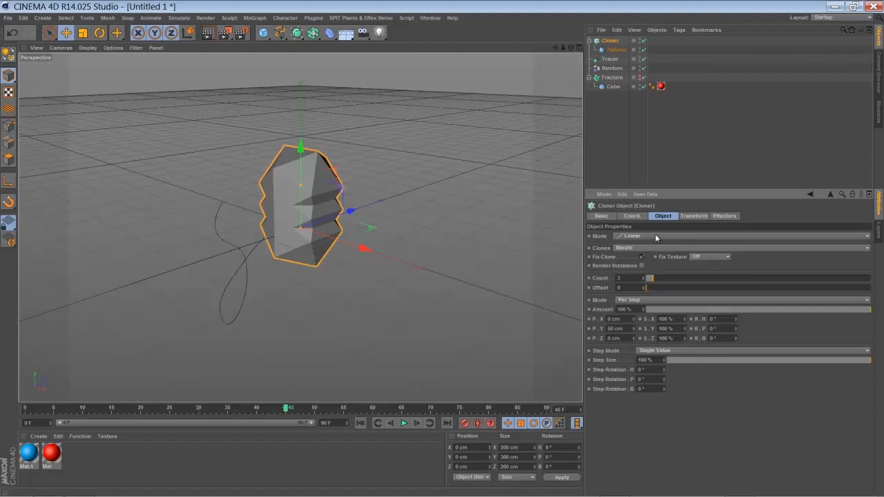
pyautogui.click(634, 236)
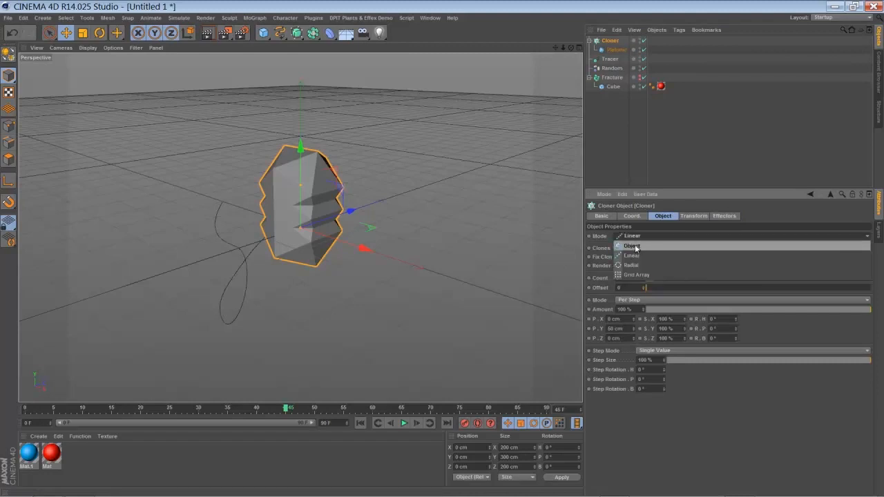
pyautogui.click(636, 248)
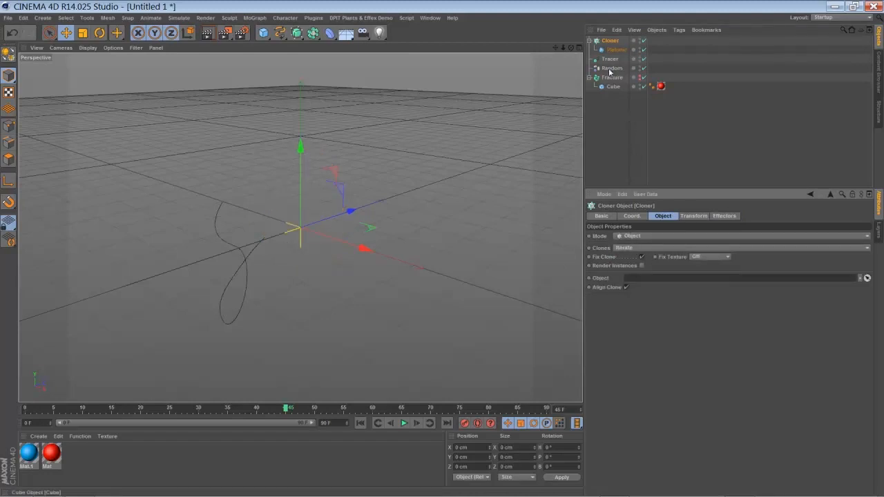
pyautogui.moveTo(610, 59); pyautogui.dragTo(631, 209)
pyautogui.moveTo(649, 284); pyautogui.dragTo(651, 279)
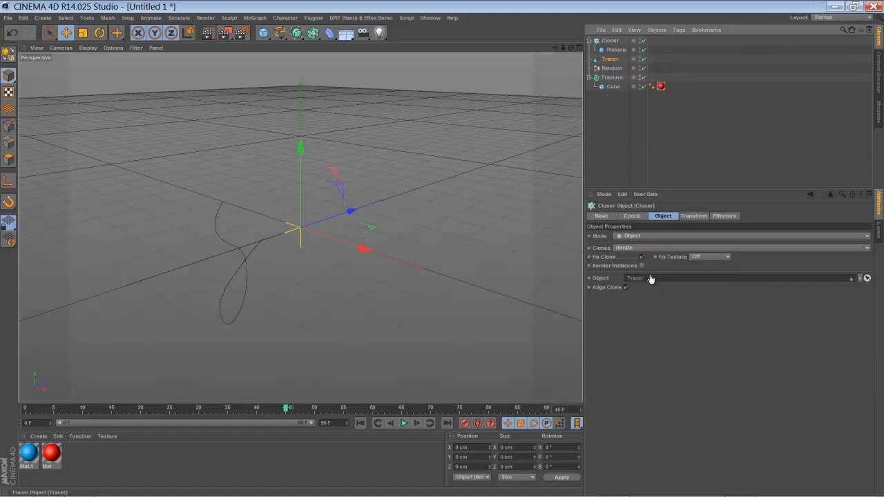
# Play the animation from the start to preview the Platonic clones along the traced path.
pyautogui.click(360, 422)
pyautogui.click(404, 423)
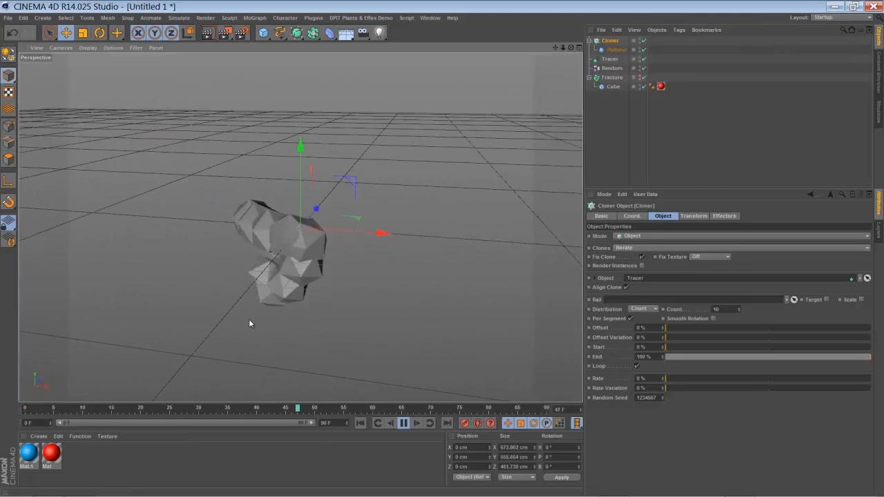
pyautogui.click(403, 423)
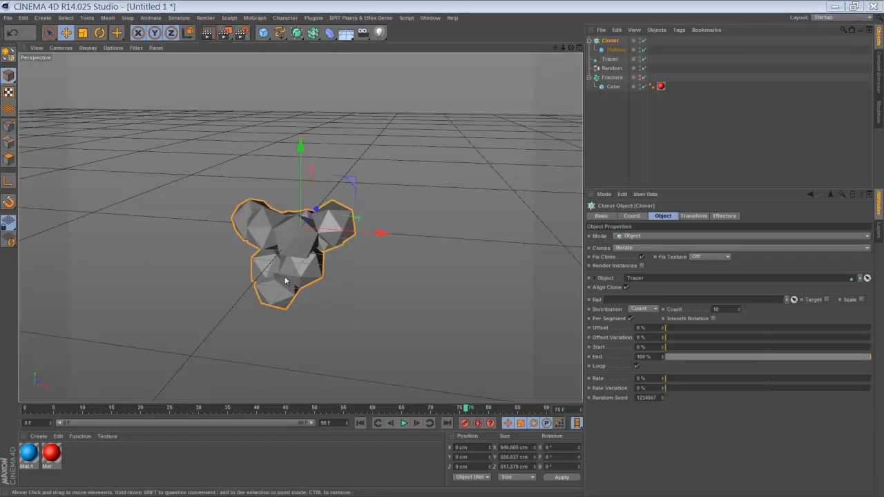
# Apply the blue material Mat.1 to the Platonic object.
pyautogui.moveTo(28, 454); pyautogui.dragTo(615, 51)
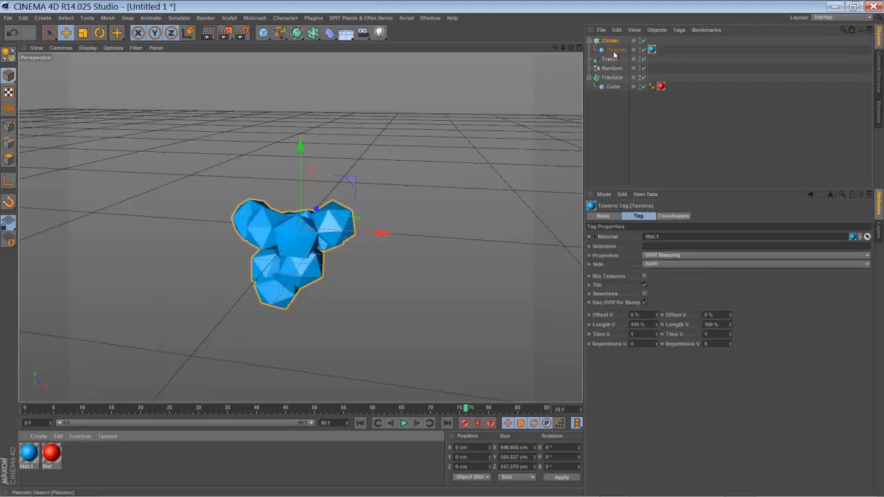
pyautogui.moveTo(555, 47); pyautogui.dragTo(443, 245)
pyautogui.moveTo(571, 48); pyautogui.dragTo(442, 248)
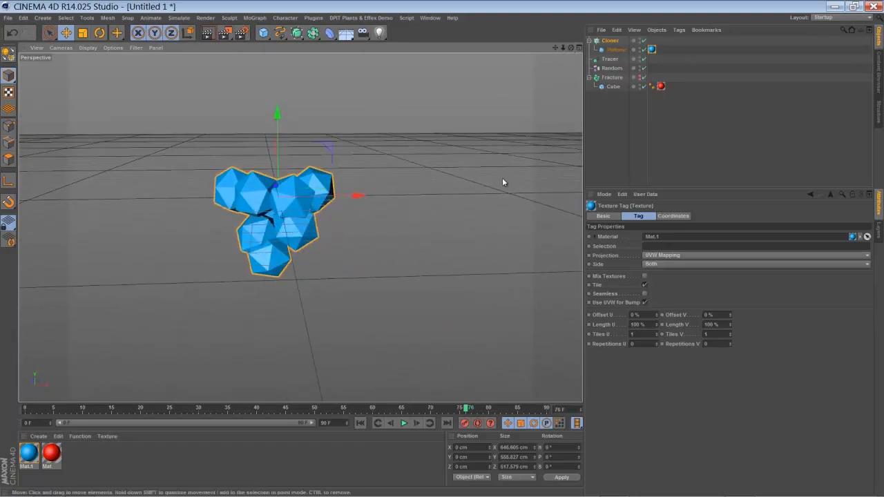
# Set the Random effector's X, Y and Z position values to 5000 cm and replay the animation from the start.
pyautogui.click(612, 68)
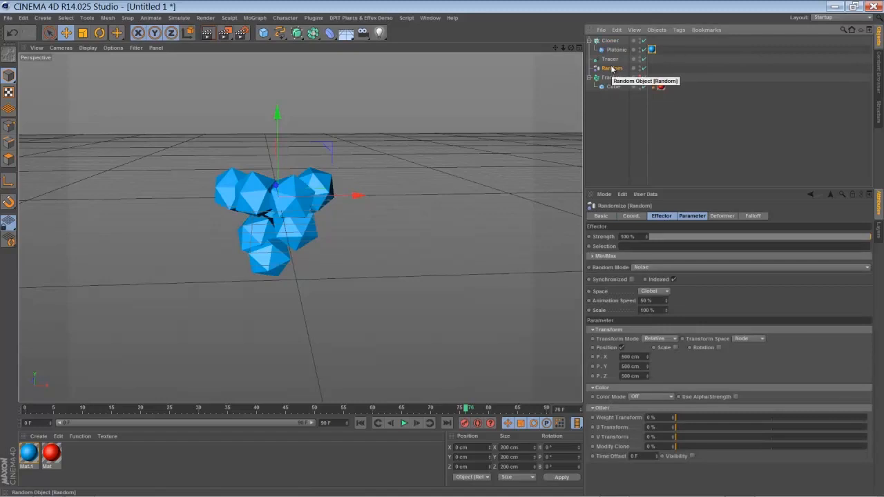
pyautogui.moveTo(564, 48); pyautogui.dragTo(443, 254)
pyautogui.click(628, 357)
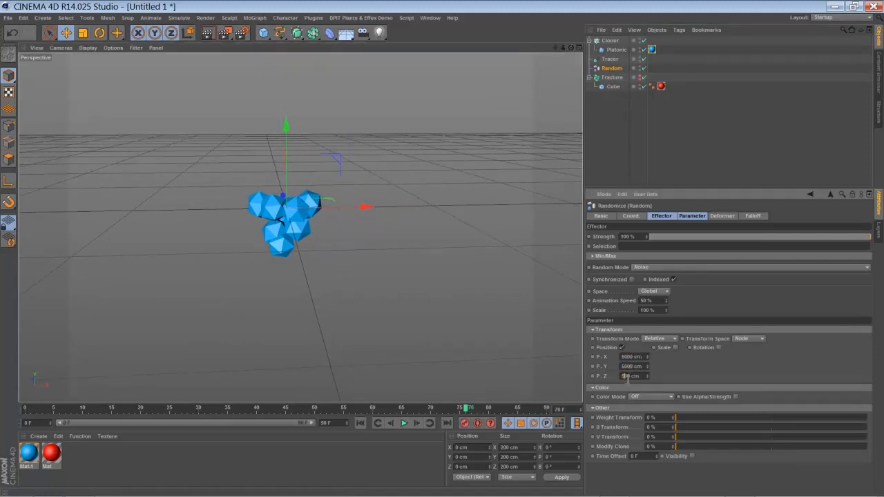
pyautogui.click(360, 423)
pyautogui.click(404, 423)
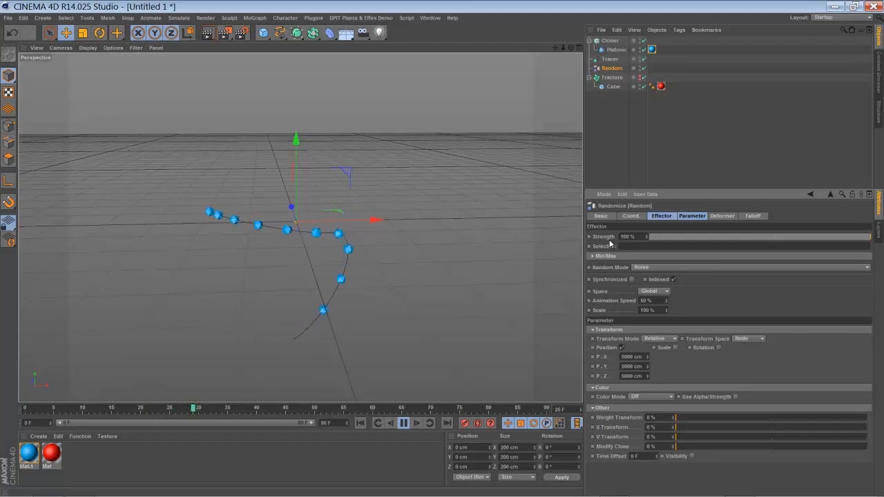
pyautogui.click(403, 424)
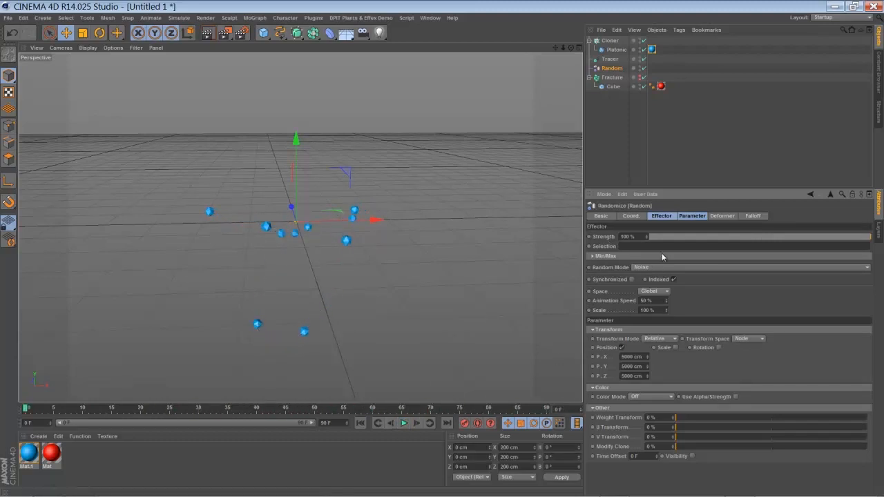
# Try the Random effector's strength at 0 %, raise it to 1 %, and preview the animation with each value.
pyautogui.moveTo(668, 237); pyautogui.dragTo(646, 239)
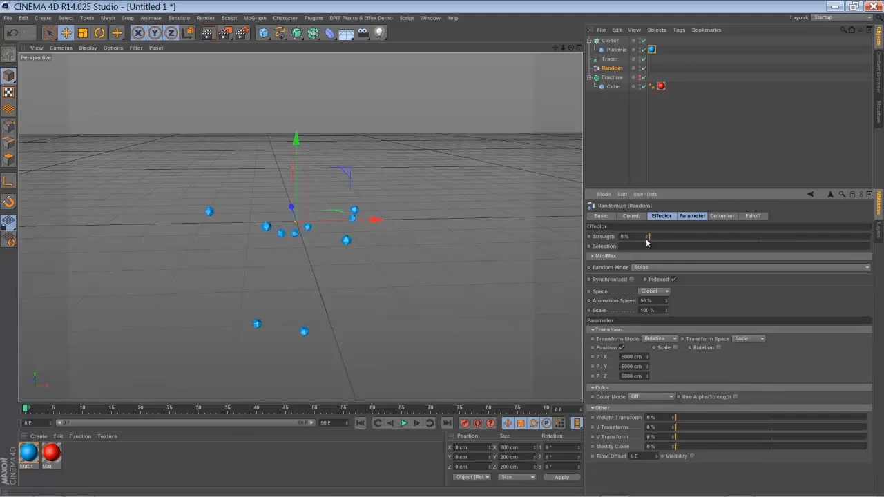
pyautogui.click(403, 424)
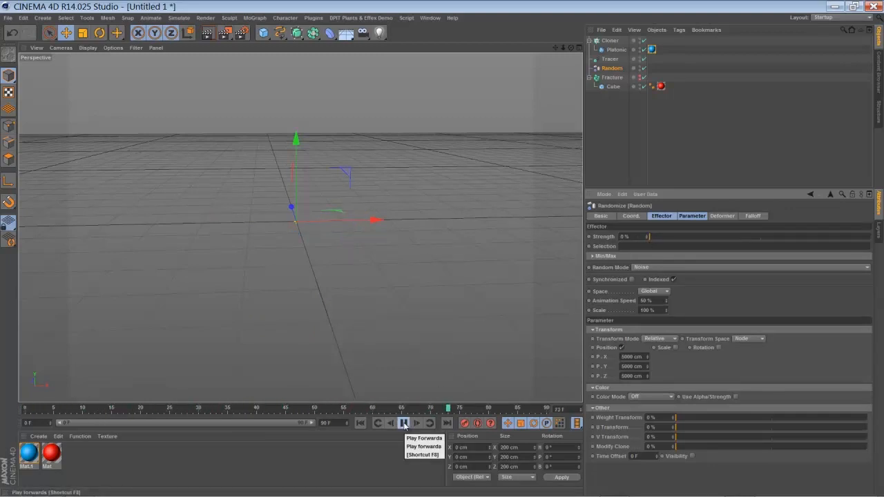
pyautogui.click(404, 423)
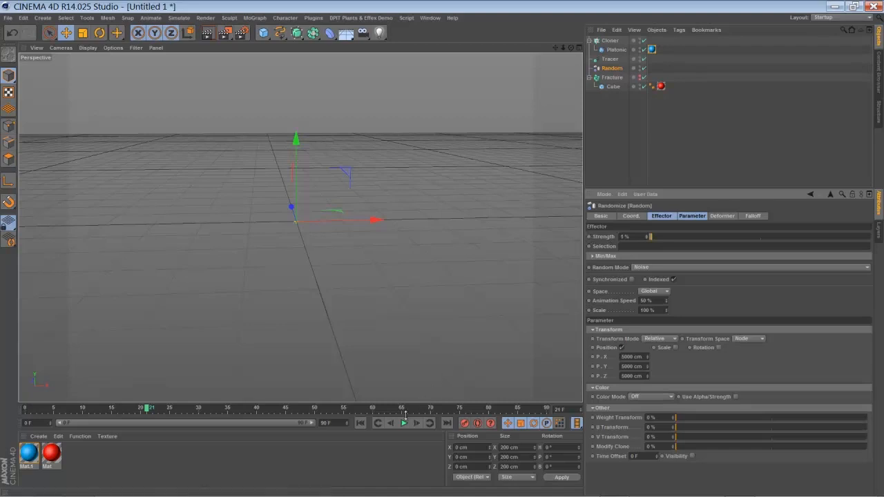
pyautogui.click(404, 423)
pyautogui.moveTo(564, 48); pyautogui.dragTo(538, 73)
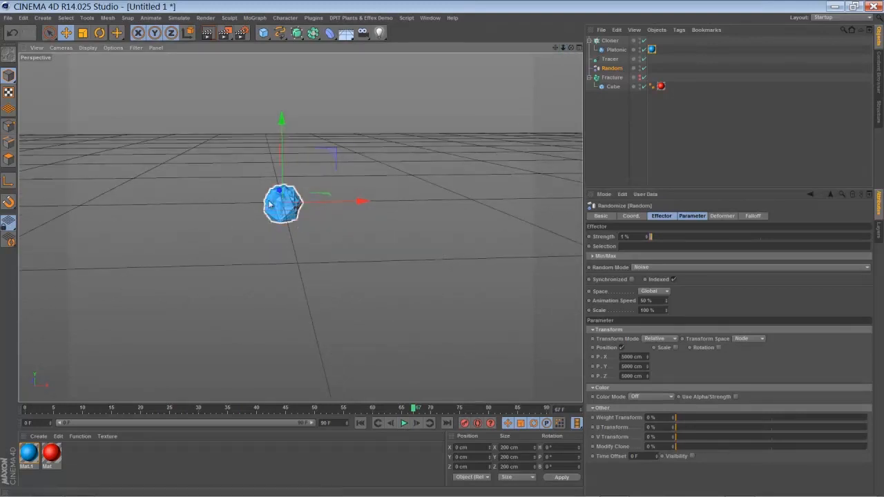
# Keyframe the Random effector's strength at 1 % on frame 0 and 100 % on frame 30.
pyautogui.click(363, 423)
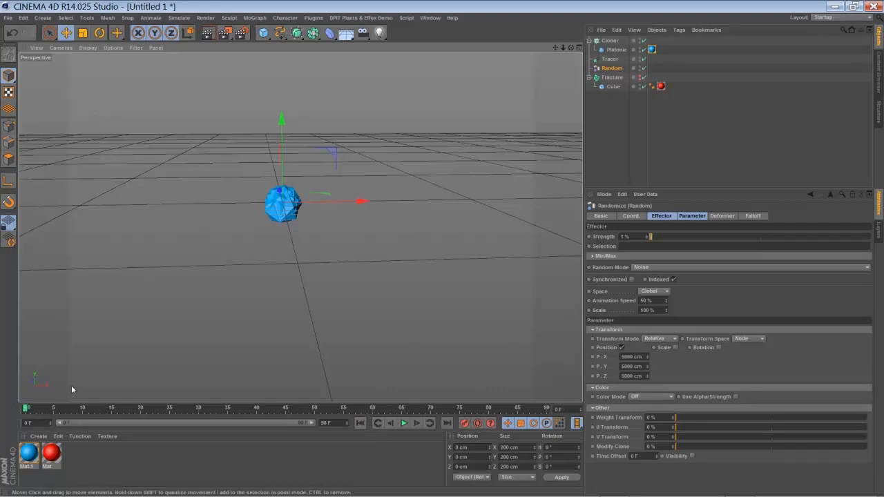
pyautogui.keyDown('ctrl'); pyautogui.click(589, 237); pyautogui.keyUp('ctrl')
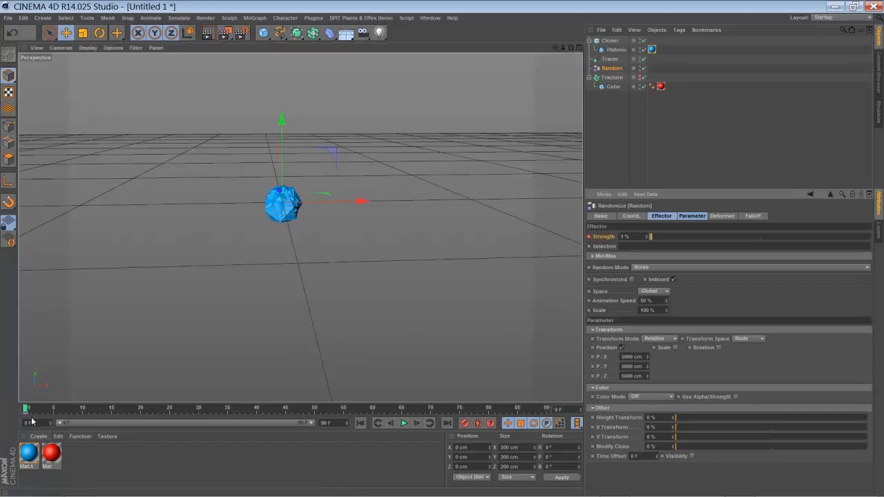
pyautogui.moveTo(26, 409); pyautogui.dragTo(206, 440)
pyautogui.moveTo(661, 236); pyautogui.dragTo(669, 242)
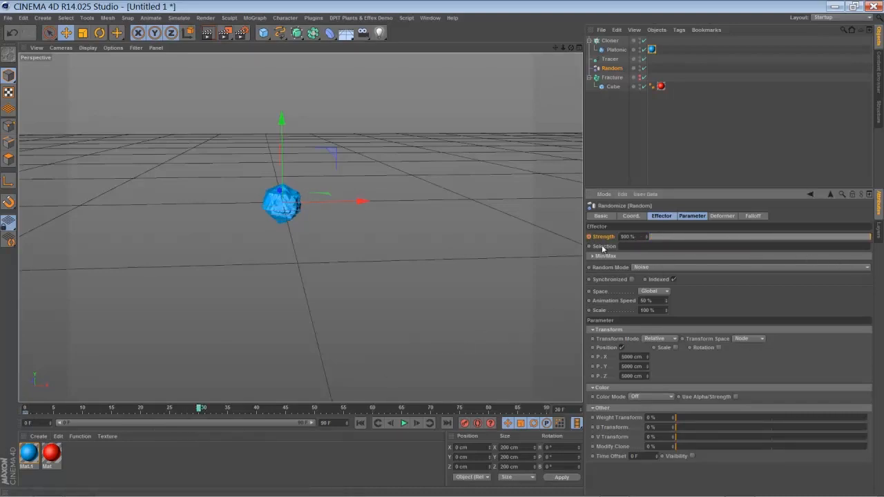
# Play the animation from the start to check the keyframed strength of the Random effector.
pyautogui.moveTo(564, 52); pyautogui.dragTo(400, 450)
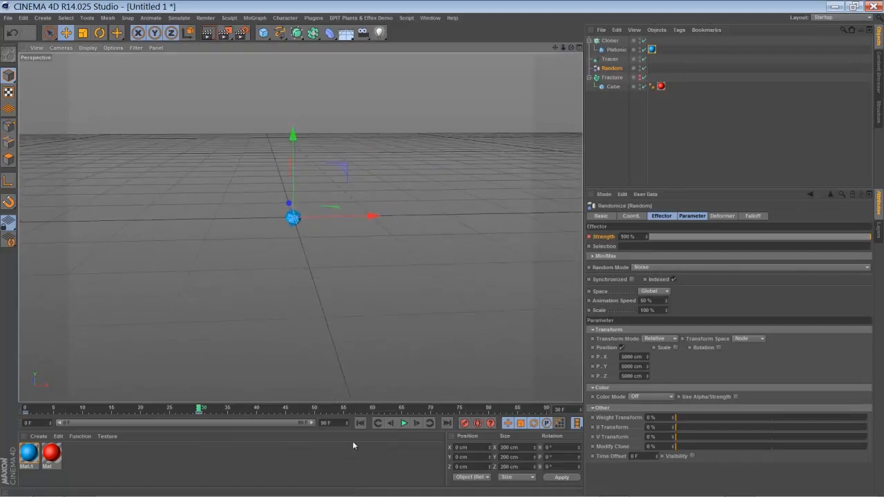
pyautogui.click(360, 423)
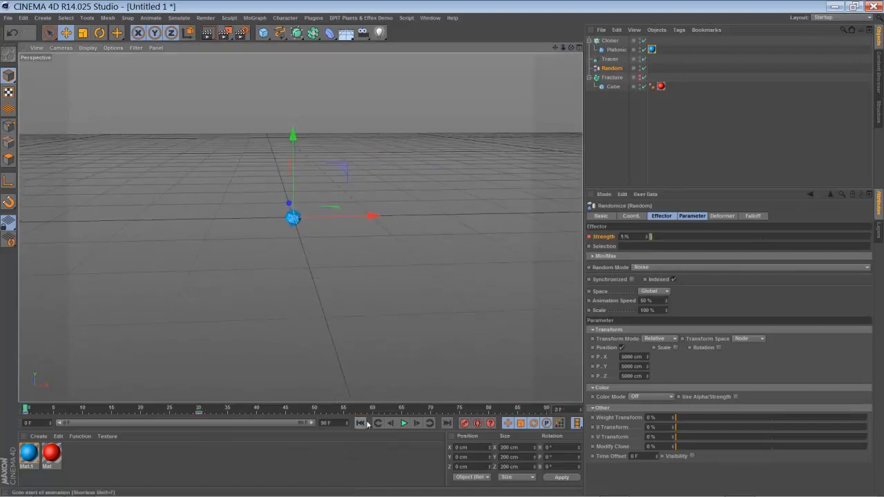
pyautogui.click(404, 423)
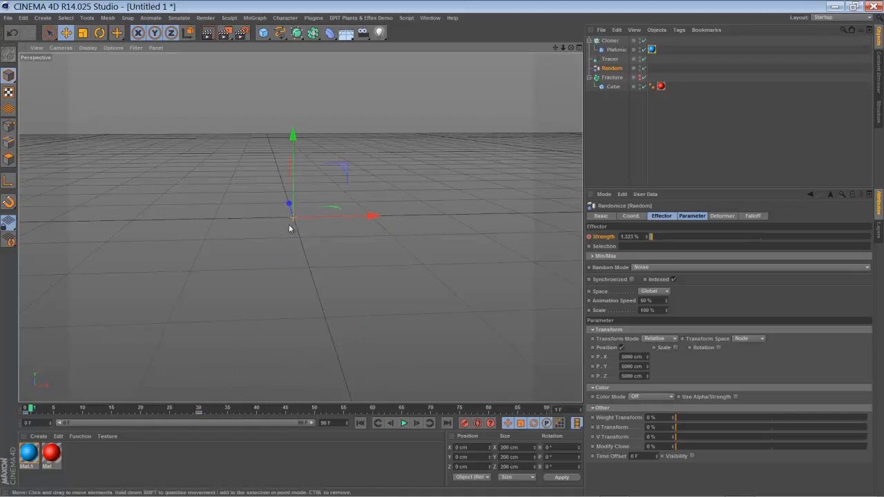
pyautogui.click(405, 423)
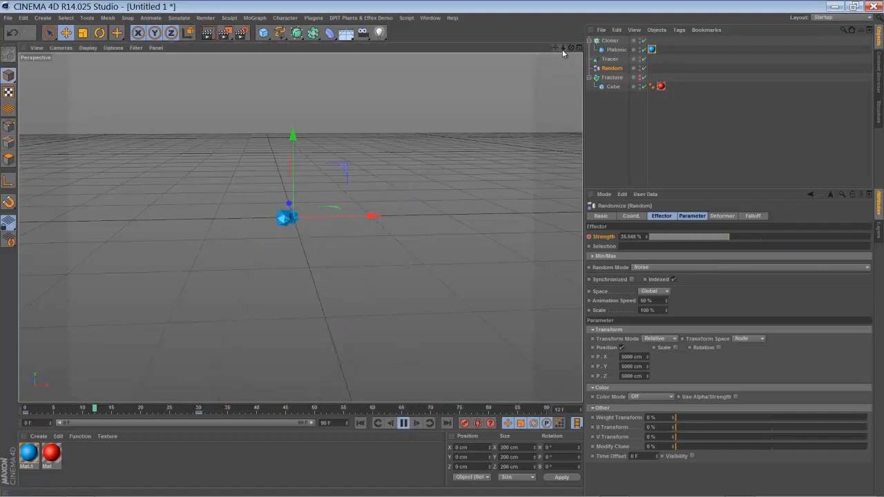
pyautogui.scroll(-6, 437, 249)
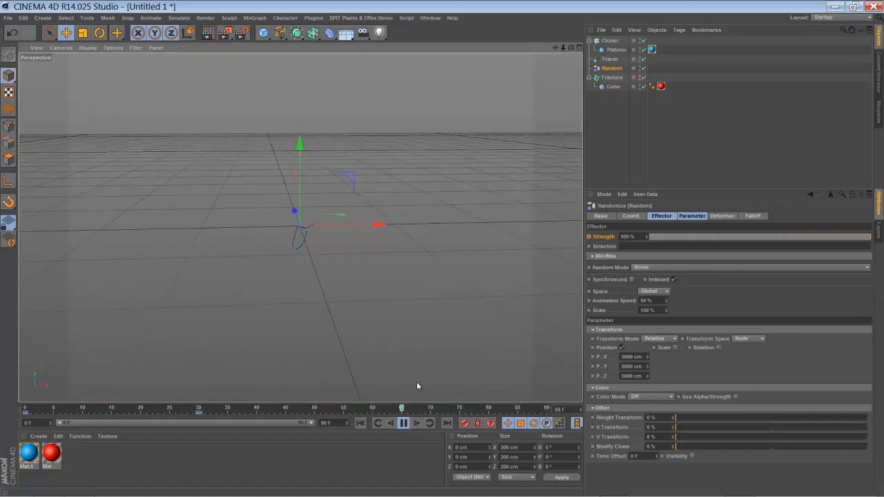
pyautogui.click(404, 423)
# Set the Cloner's count to 200 and replay the animation from the start.
pyautogui.click(607, 40)
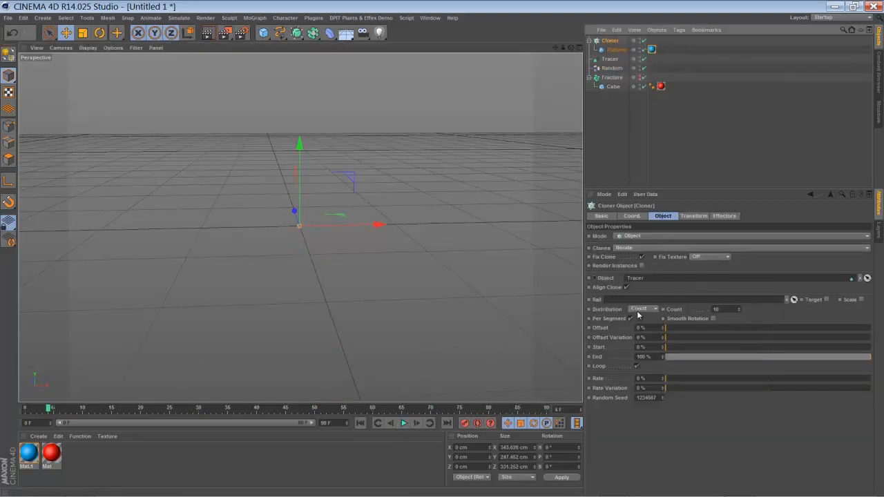
pyautogui.click(719, 309)
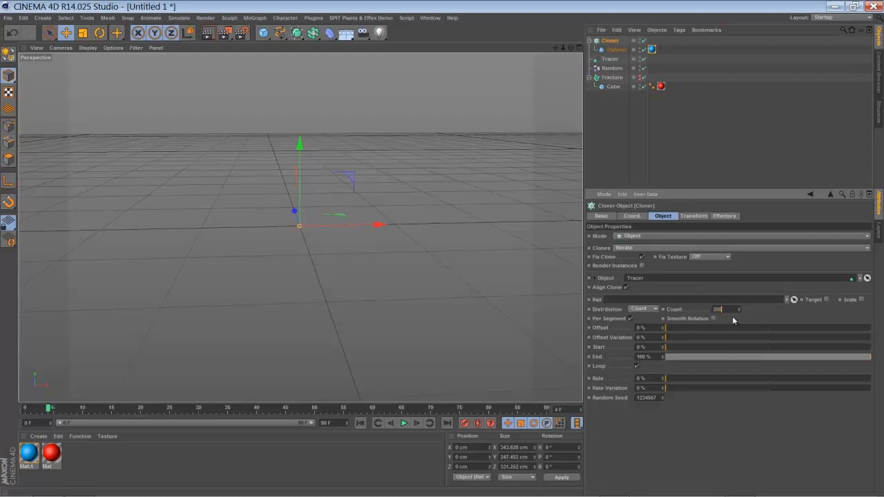
pyautogui.click(360, 423)
pyautogui.click(404, 424)
pyautogui.click(404, 423)
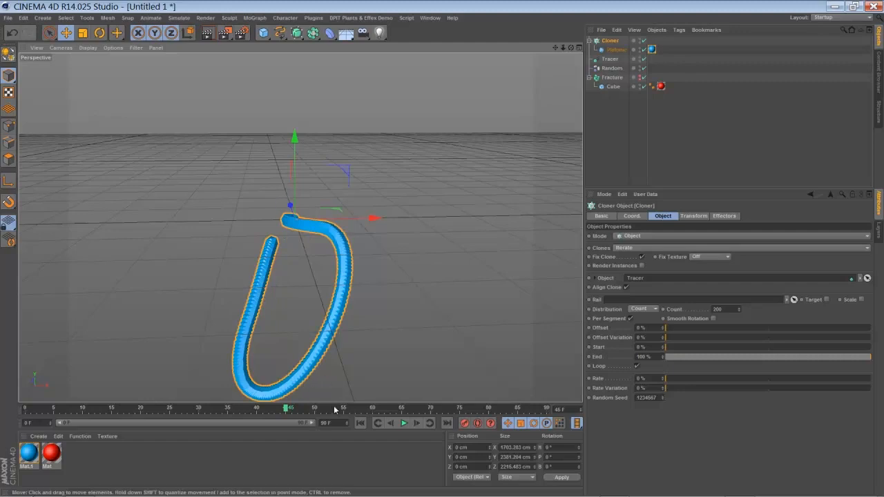
pyautogui.click(404, 423)
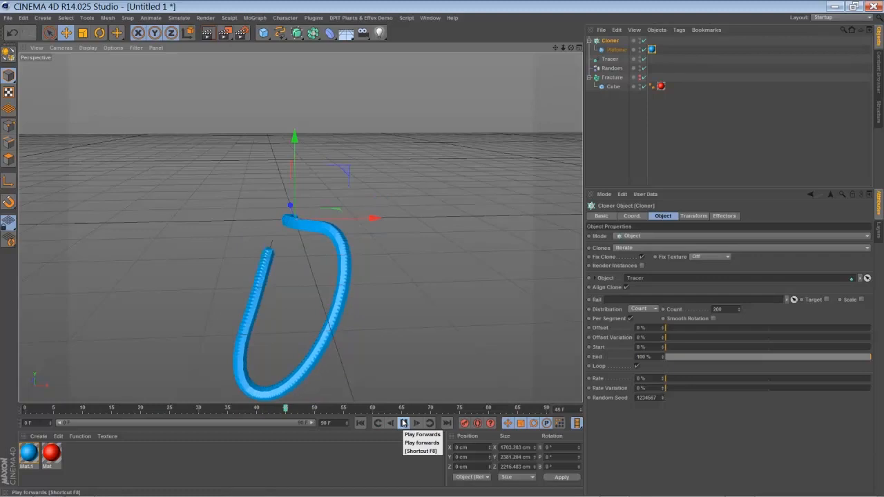
pyautogui.click(404, 424)
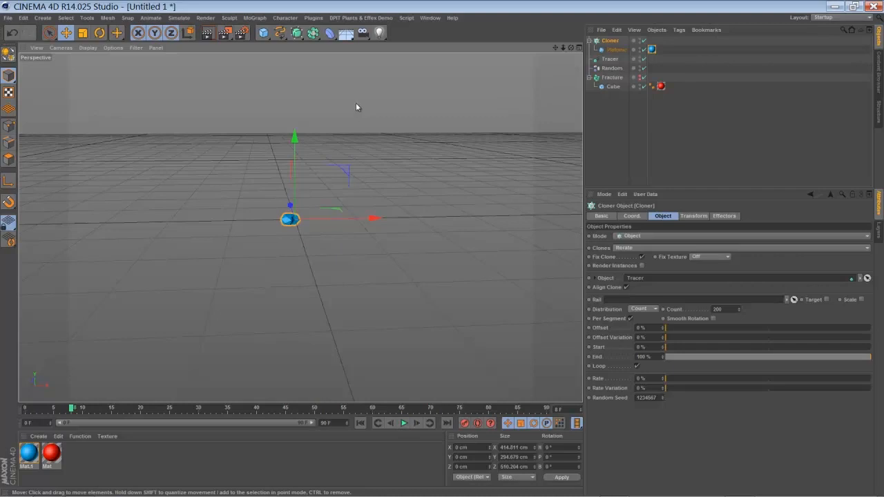
# Add a Step effector to the Cloner and check that the Cloner's effector list includes it.
pyautogui.click(254, 18)
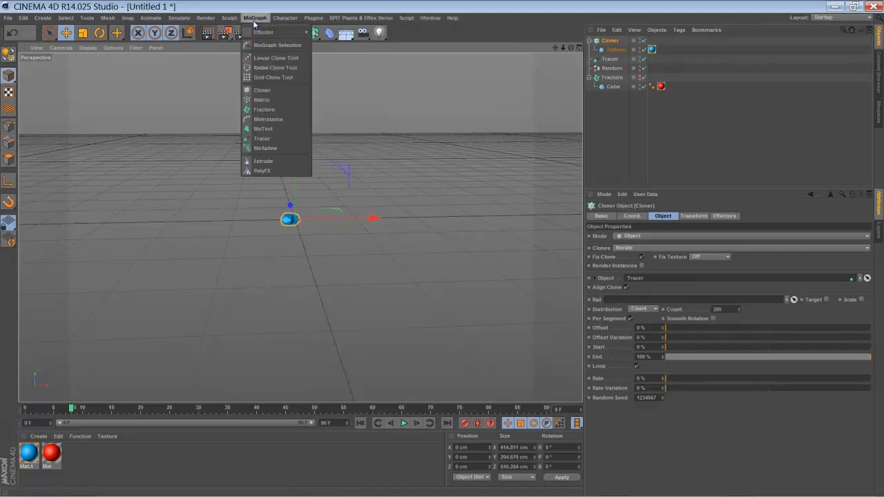
pyautogui.moveTo(257, 32)
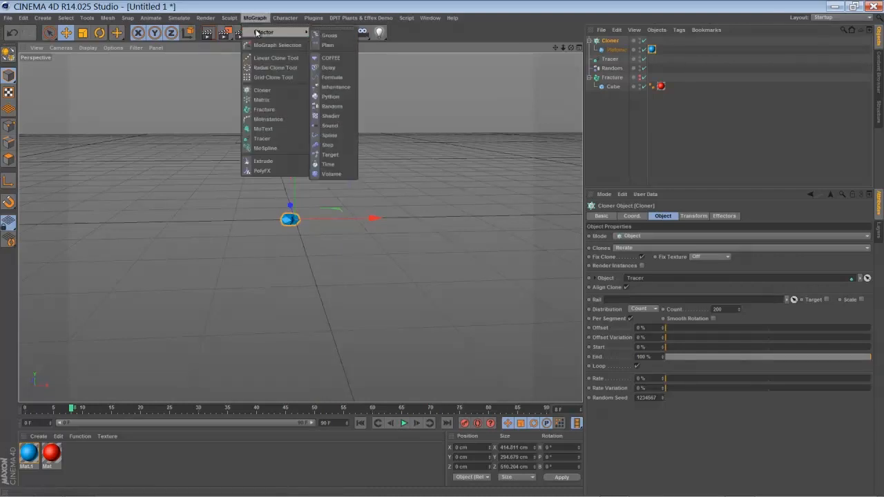
pyautogui.click(330, 145)
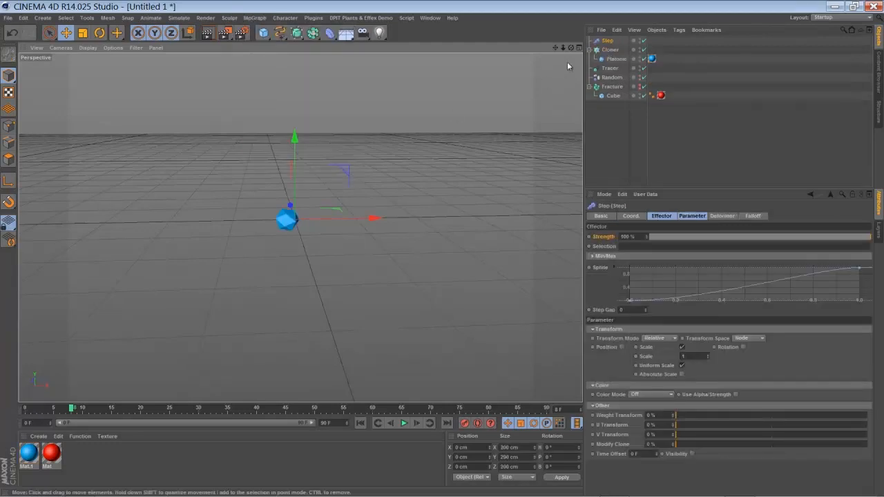
pyautogui.click(611, 51)
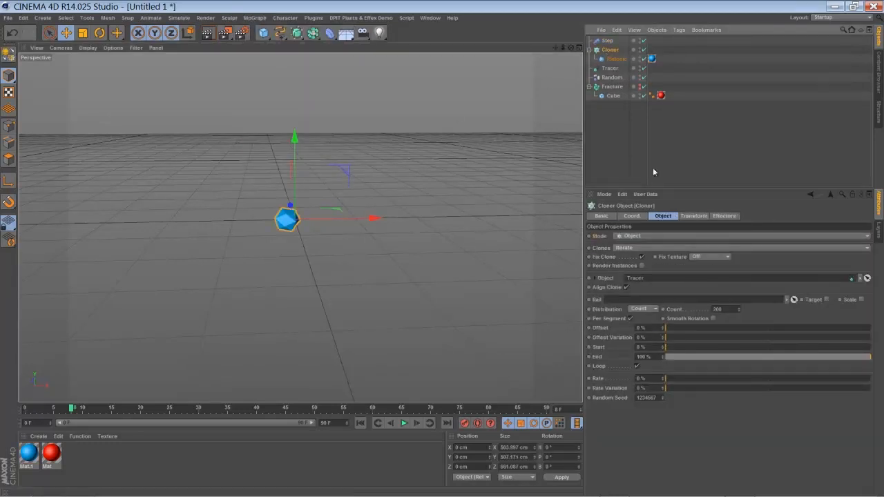
pyautogui.click(718, 217)
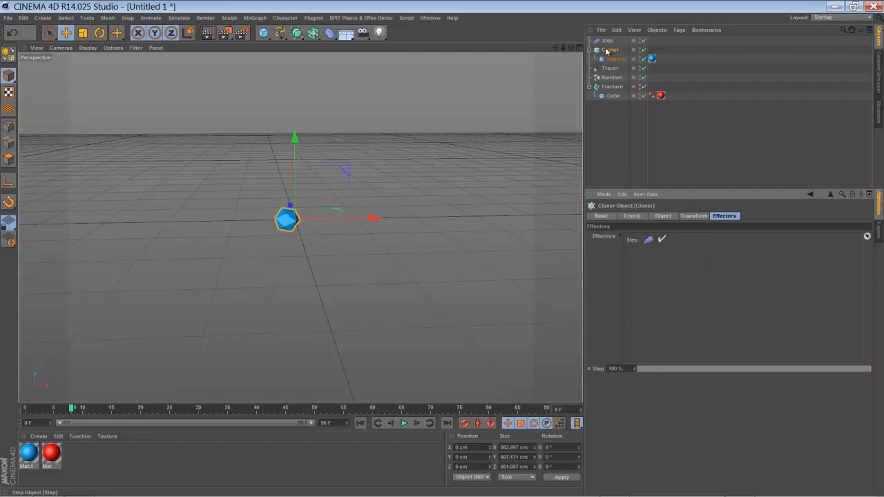
# Play the animation from the start to preview the Step effector's scaling along the clone trail.
pyautogui.scroll(-2, 440, 250)
pyautogui.scroll(-1, 441, 250)
pyautogui.click(360, 423)
pyautogui.click(403, 424)
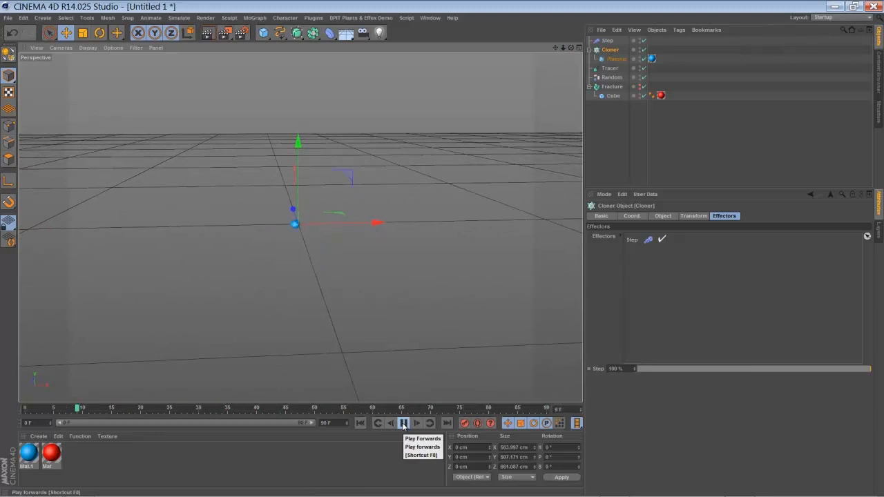
pyautogui.click(403, 424)
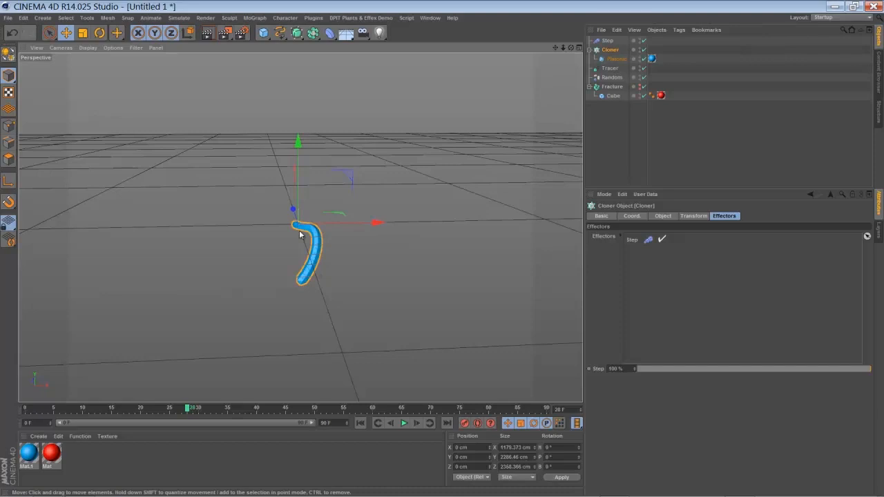
# Extend the project and its preview range to 180 frames and replay the animation from the start.
pyautogui.click(328, 423)
pyautogui.write('180')
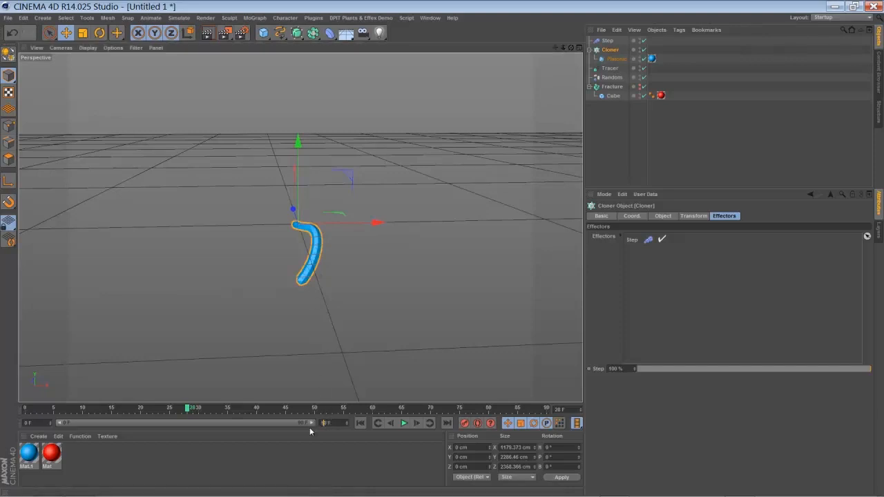
pyautogui.press('Return')
pyautogui.moveTo(190, 426); pyautogui.dragTo(315, 424)
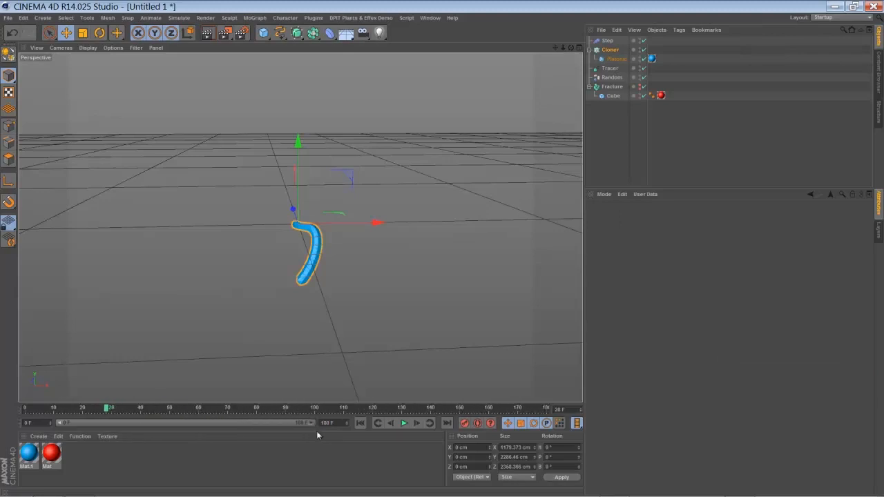
pyautogui.click(360, 423)
pyautogui.click(405, 423)
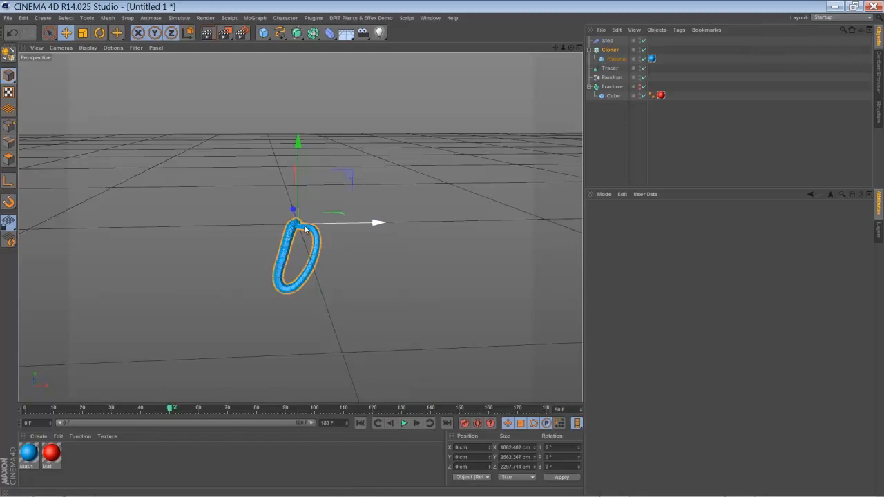
# Limit the Tracer's path From End with an amount of 50 and preview the shortened trail.
pyautogui.click(610, 68)
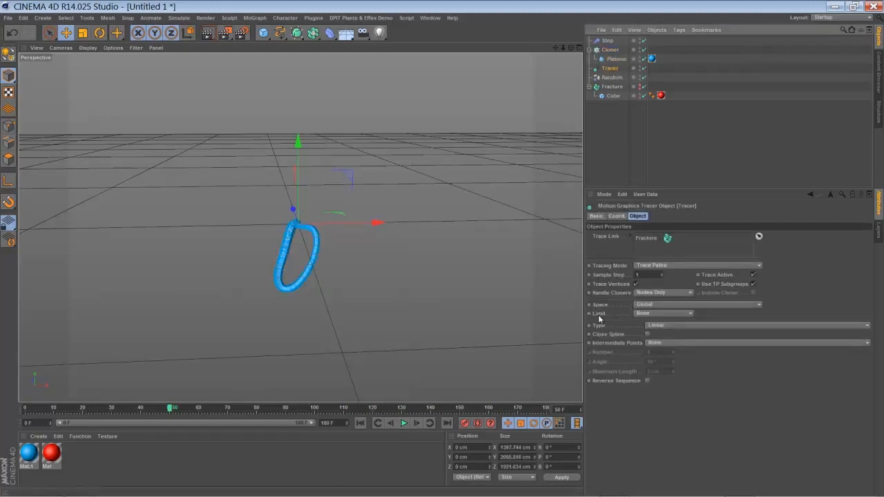
pyautogui.click(664, 314)
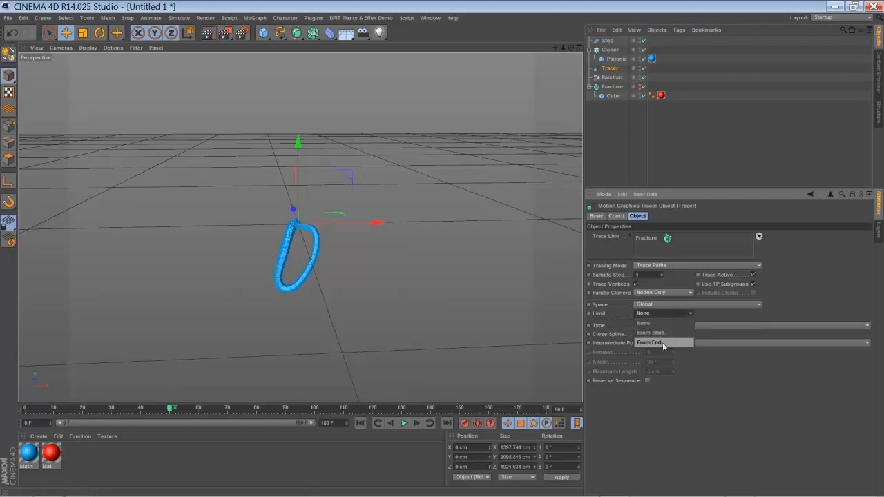
pyautogui.click(647, 343)
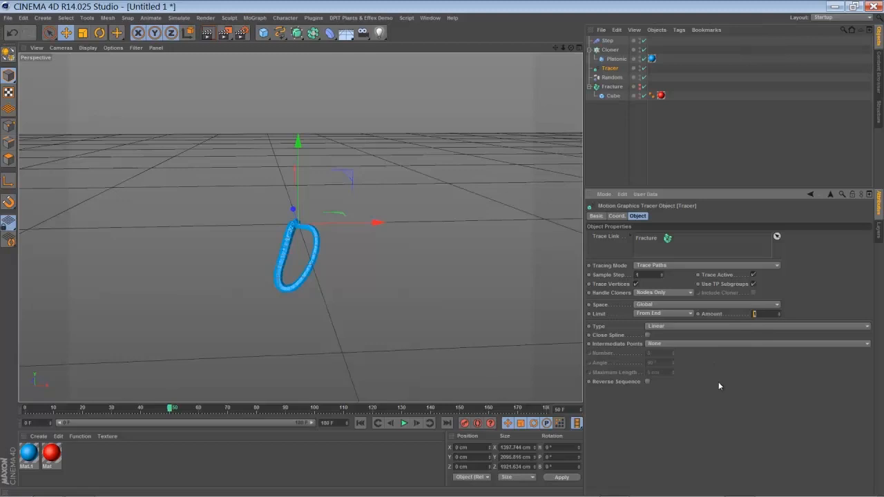
pyautogui.write('50')
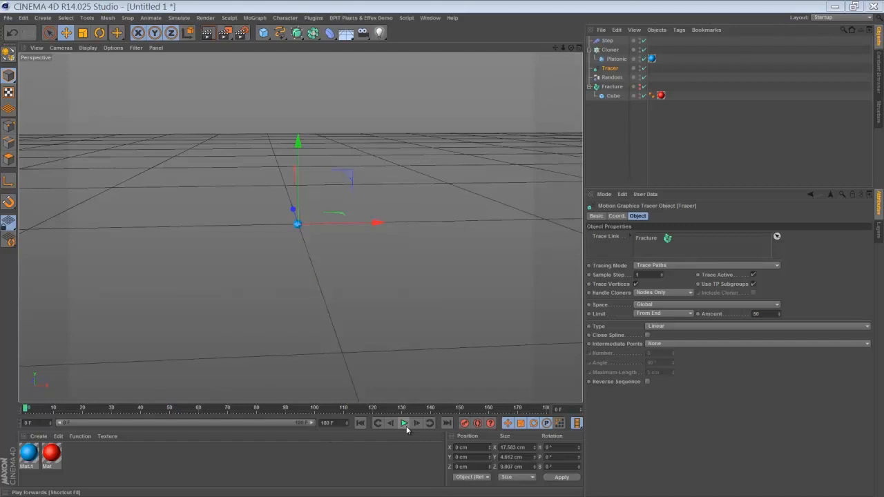
pyautogui.click(405, 425)
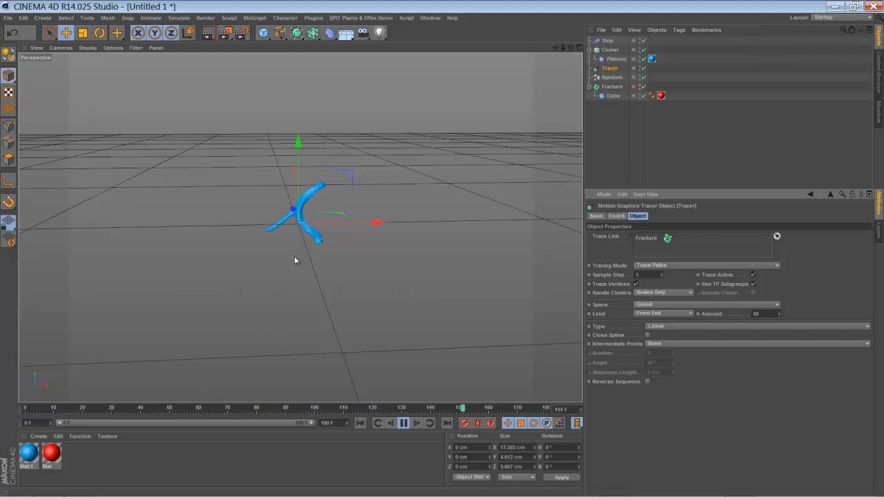
pyautogui.click(403, 424)
pyautogui.click(402, 423)
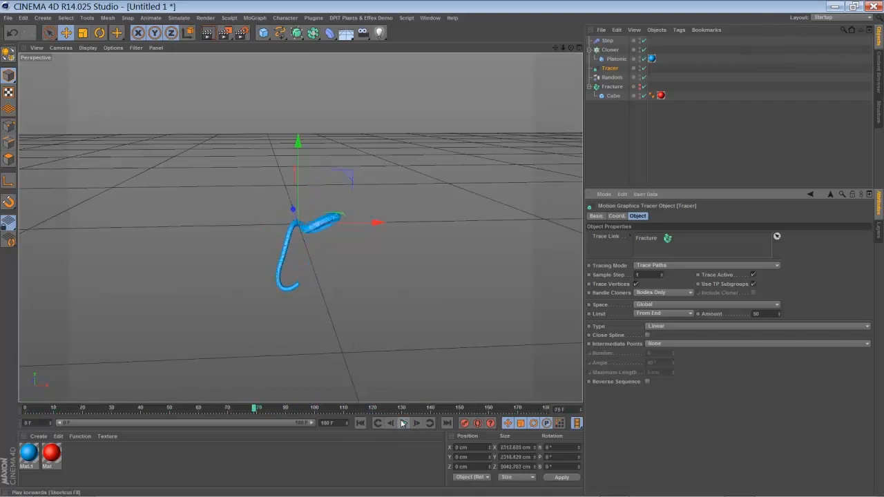
# Add a Rigid Body tag to the Cloner with Individual Elements set to All and Shape set to Automatic (MoDynamics).
pyautogui.moveTo(558, 48); pyautogui.dragTo(557, 45)
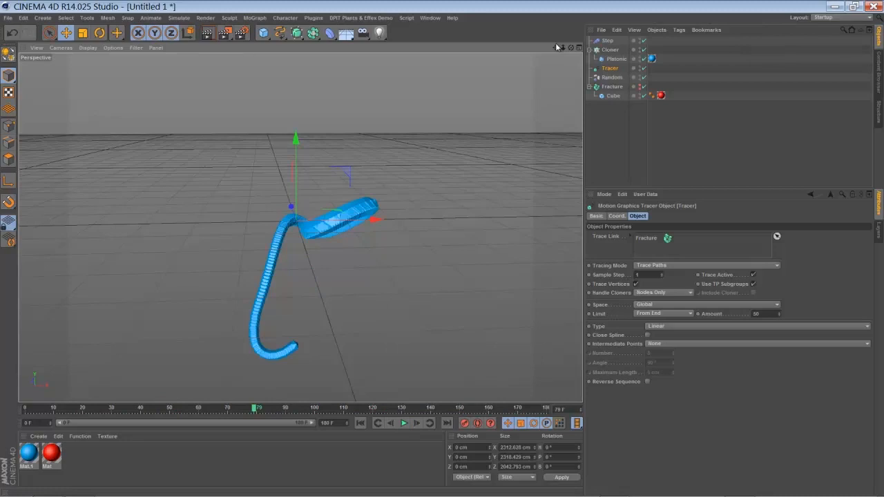
pyautogui.rightClick(610, 49)
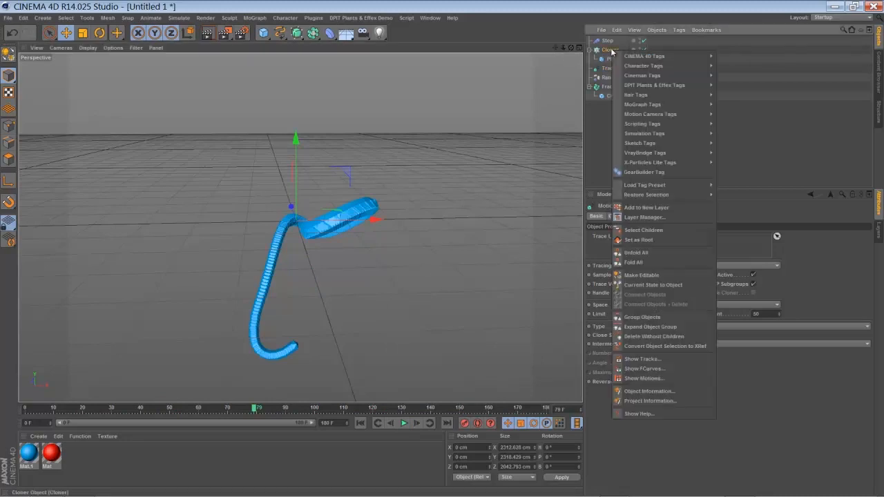
pyautogui.moveTo(656, 137)
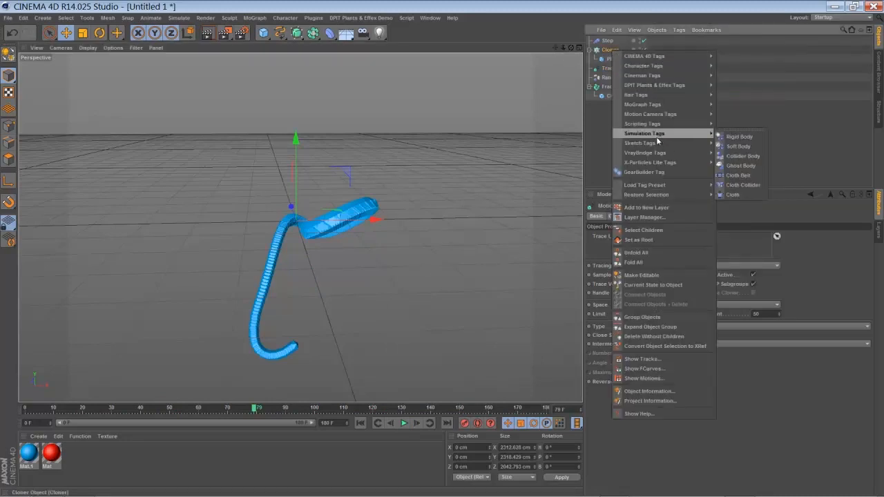
pyautogui.click(739, 138)
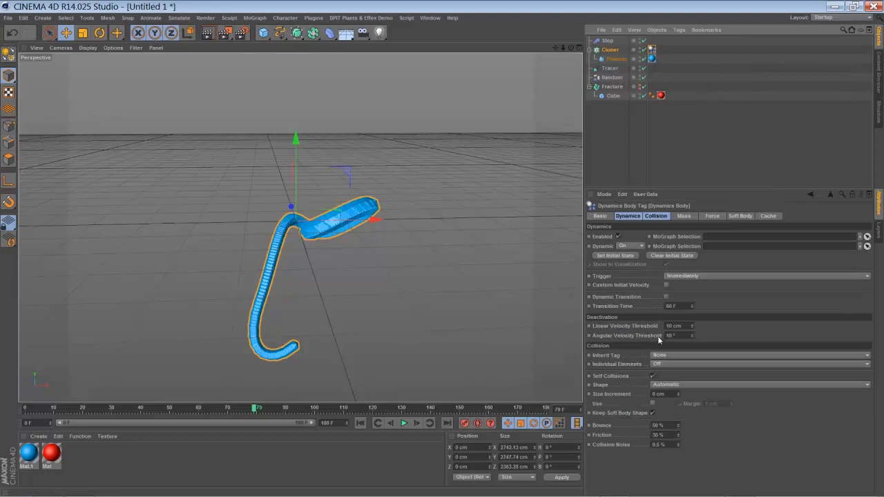
pyautogui.click(656, 364)
pyautogui.click(667, 402)
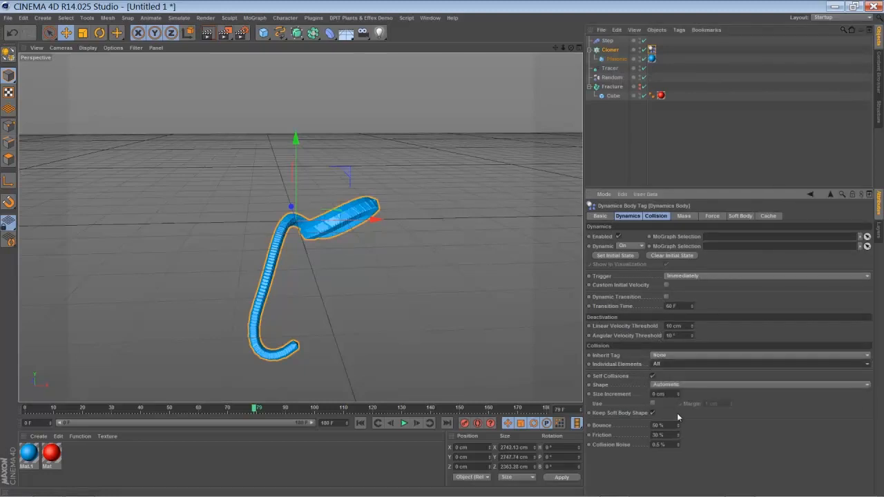
pyautogui.click(677, 384)
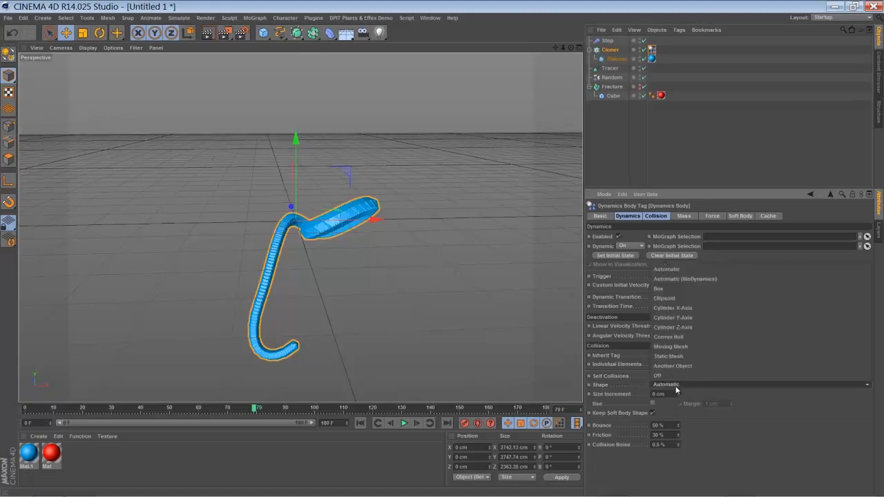
pyautogui.click(683, 279)
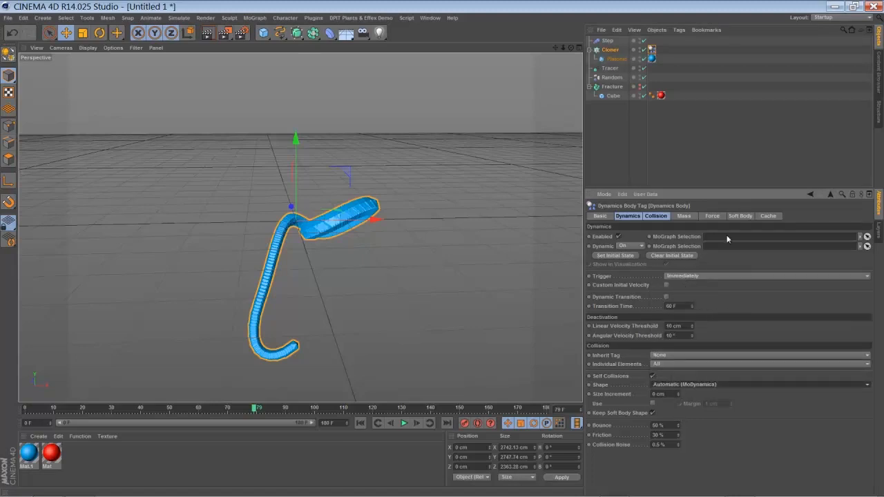
# Set the dynamics tag's Follow Position force to 5 and play the simulation from the start.
pyautogui.click(712, 216)
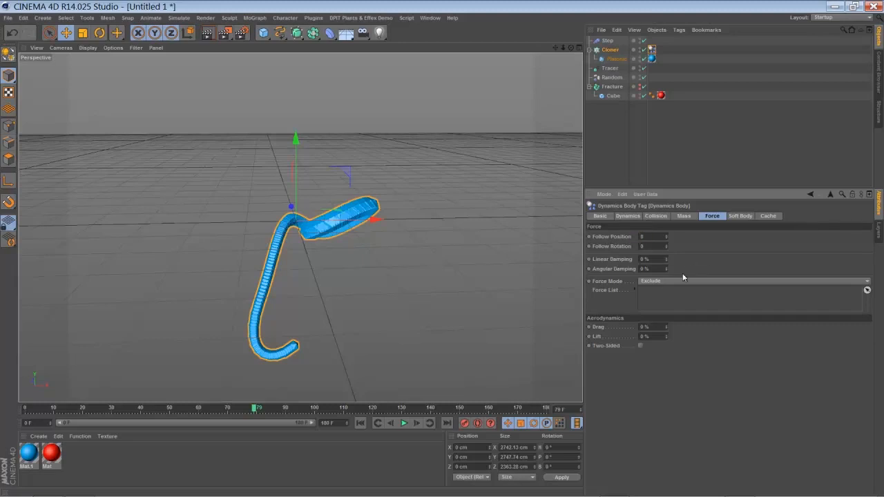
pyautogui.click(360, 422)
pyautogui.click(404, 423)
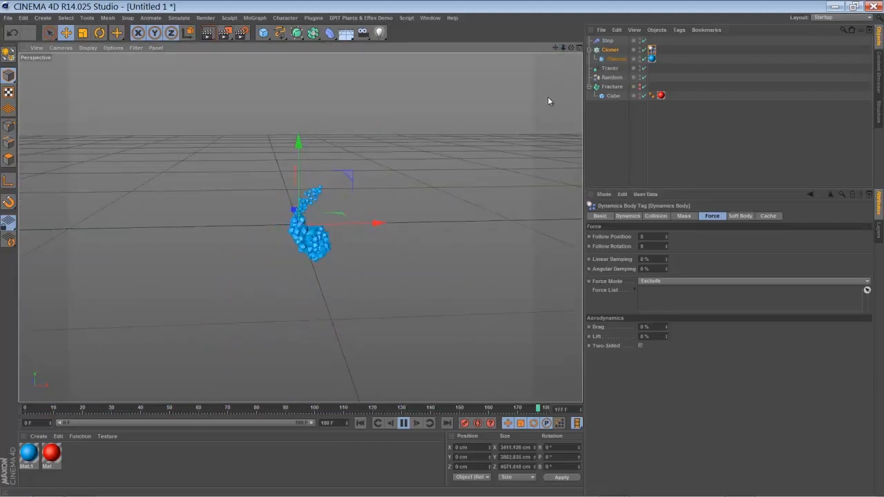
# Set the Random effector's X position to 9000 cm while the simulation is playing, and stop playback after watching the motion.
pyautogui.click(612, 77)
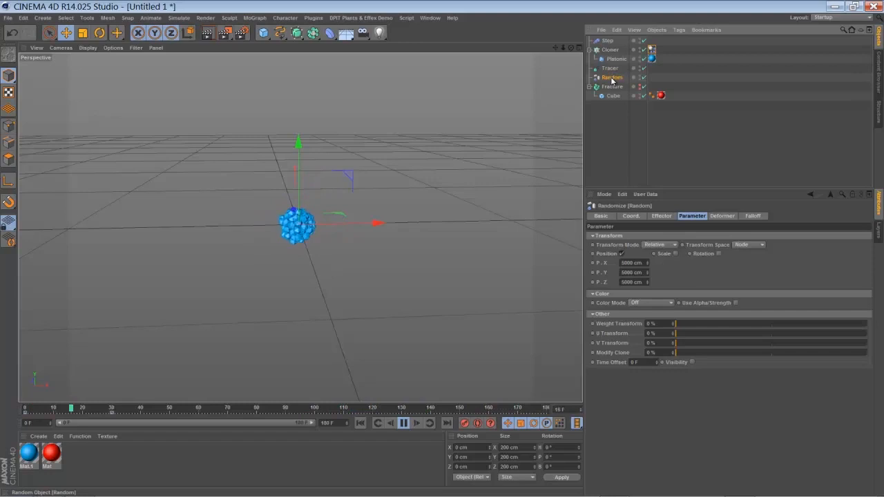
pyautogui.click(623, 273)
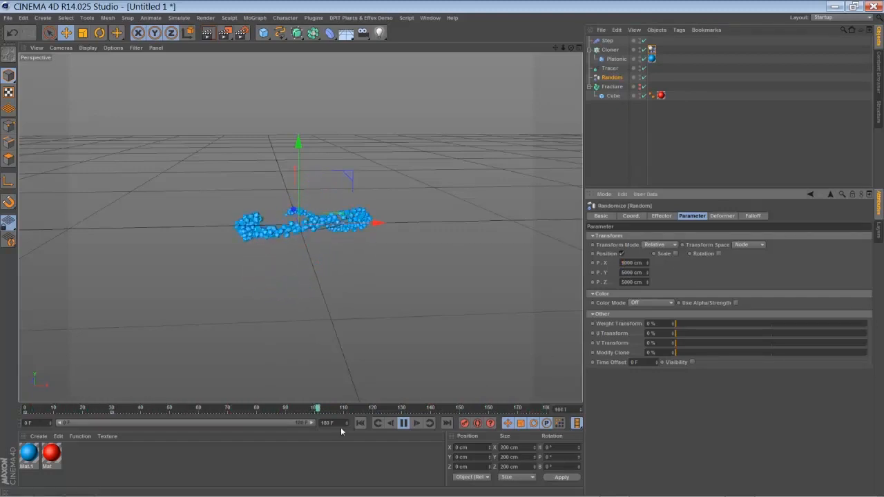
pyautogui.click(403, 424)
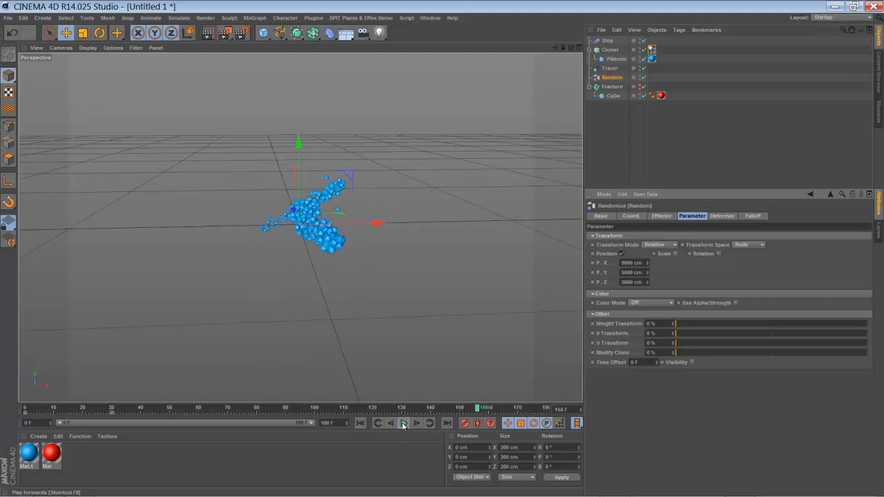
# Extend the project end to frame 501, stretch the preview range to match, and play the simulation to frame 300.
pyautogui.moveTo(328, 423); pyautogui.dragTo(318, 427)
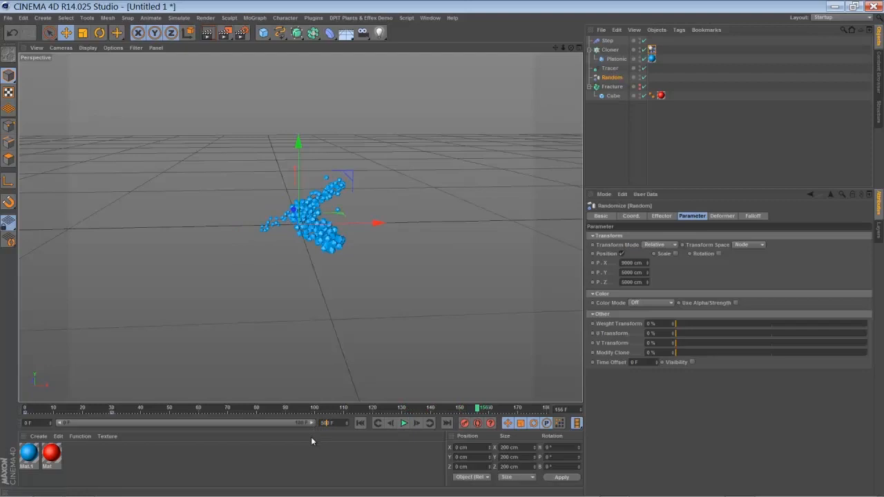
pyautogui.press('Return')
pyautogui.moveTo(157, 424); pyautogui.dragTo(370, 432)
pyautogui.click(403, 423)
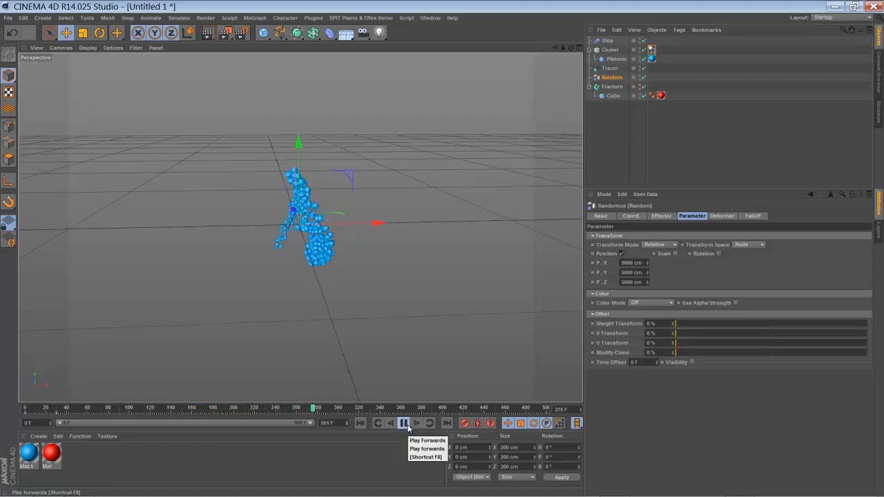
pyautogui.click(408, 425)
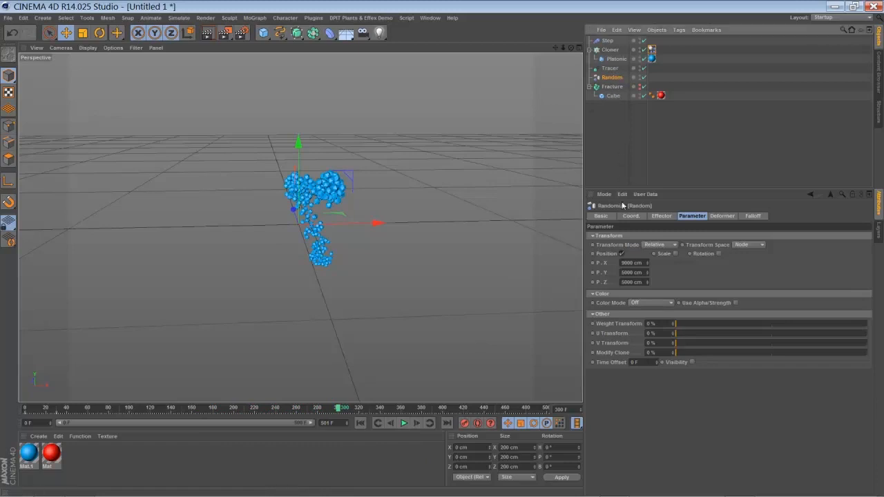
# Keyframe the Random effector's Strength at 100 % on frame 300 and at 1 % on frame 360.
pyautogui.click(659, 216)
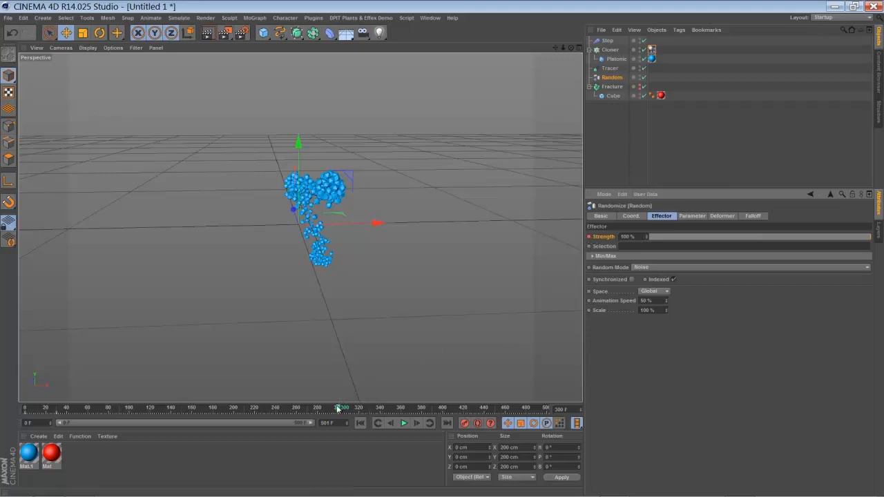
pyautogui.press('F8')
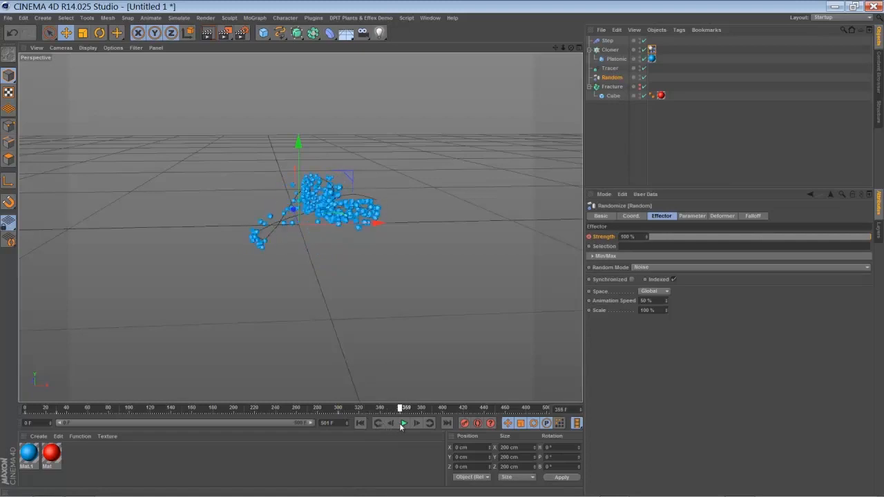
pyautogui.doubleClick(628, 236)
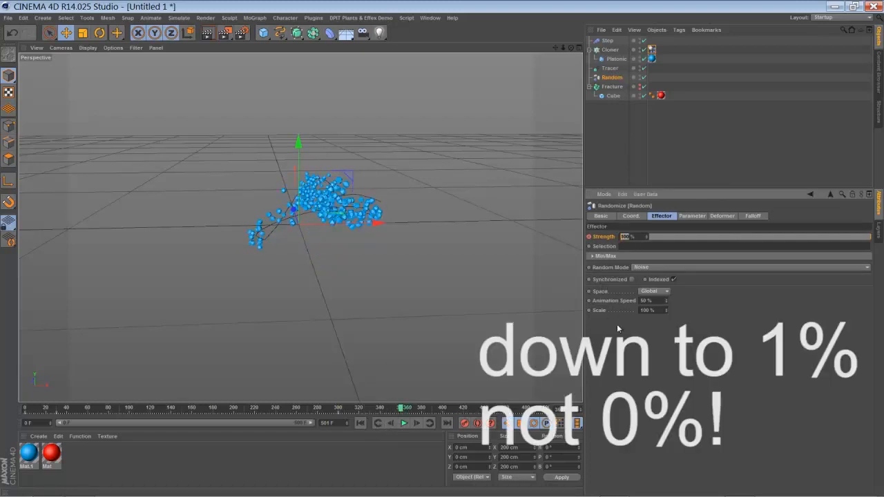
pyautogui.write('1')
pyautogui.press('Return')
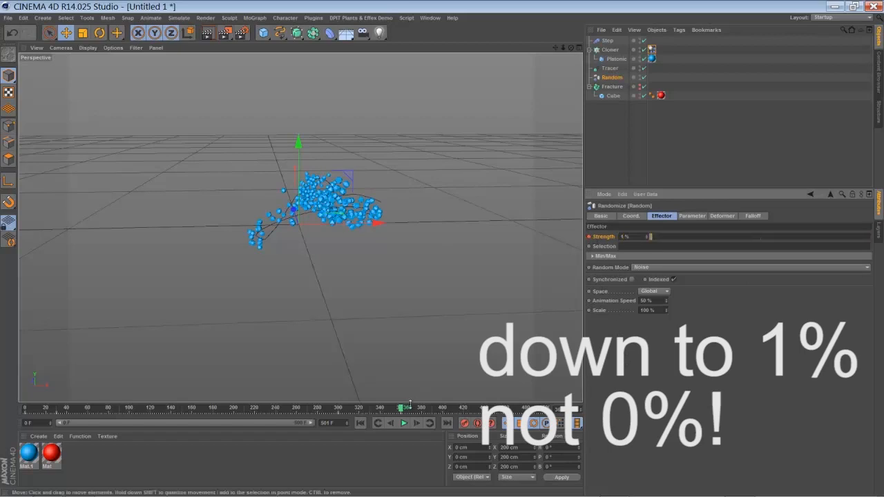
# Play the simulation from the start to check the clones gathering at the end, and return to frame 0.
pyautogui.click(360, 423)
pyautogui.click(403, 424)
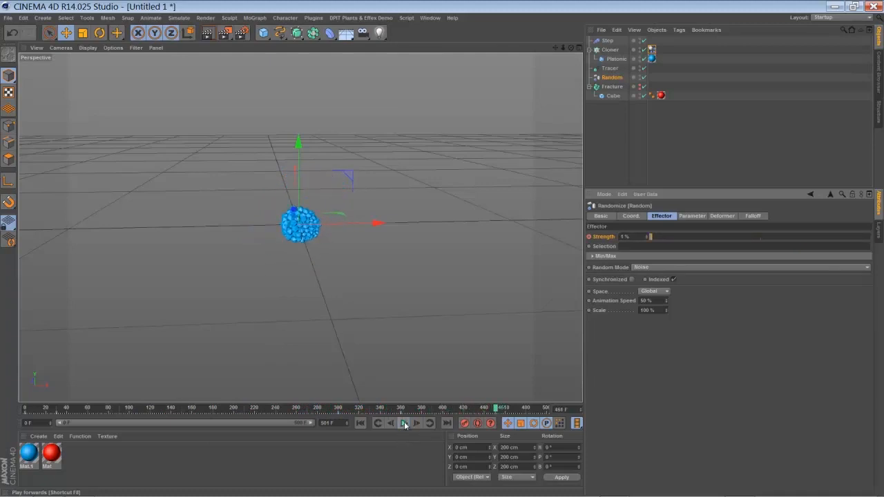
pyautogui.click(405, 425)
pyautogui.click(361, 424)
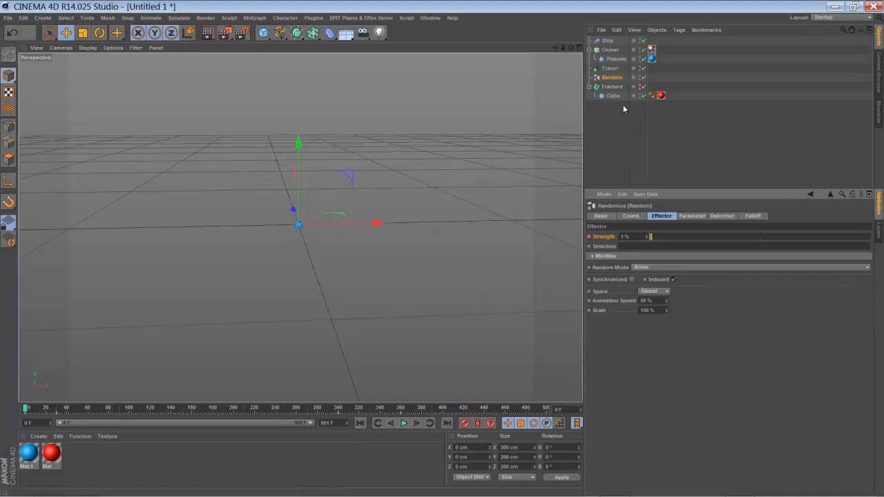
# Keyframe the Platonic's radius at 0 cm on frame 0 and at 100 cm on frame 10.
pyautogui.click(617, 59)
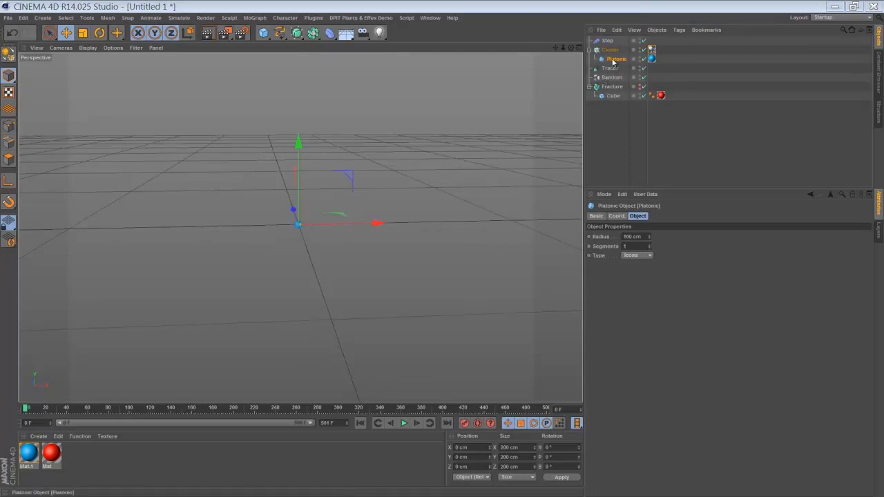
pyautogui.click(634, 237)
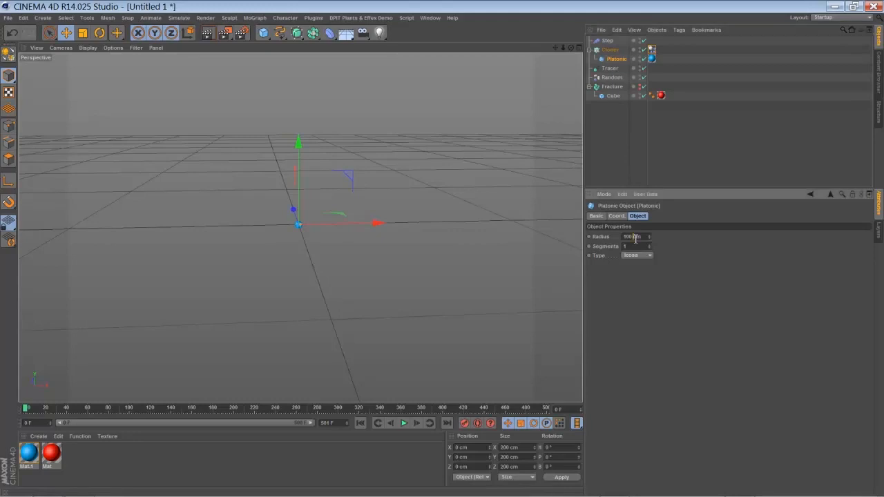
pyautogui.write('0')
pyautogui.press('Return')
pyautogui.moveTo(25, 409); pyautogui.dragTo(26, 409)
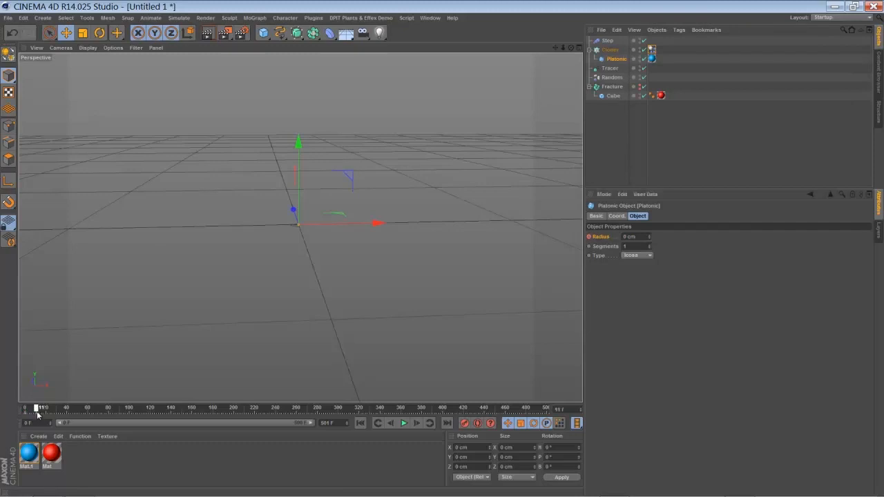
pyautogui.click(626, 236)
pyautogui.write('1')
pyautogui.press('Return')
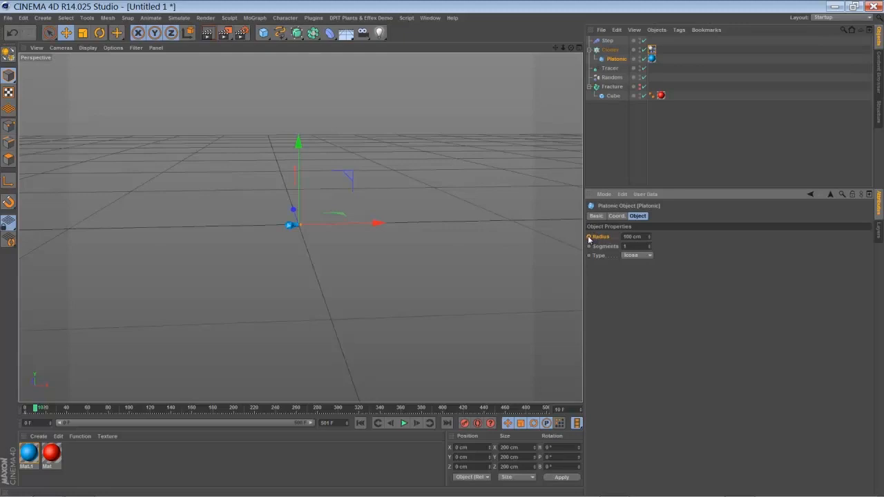
# Play the animation from the start to check how the clones grow in, and stop playback.
pyautogui.click(359, 425)
pyautogui.click(405, 423)
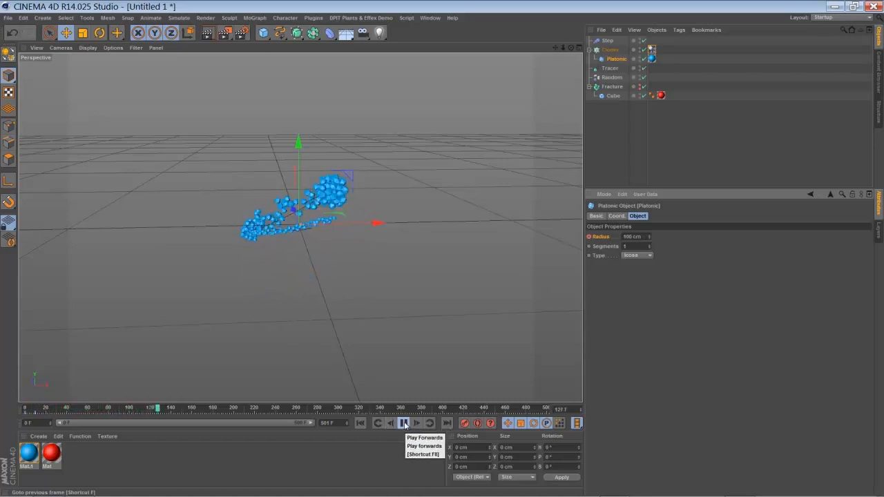
pyautogui.click(405, 424)
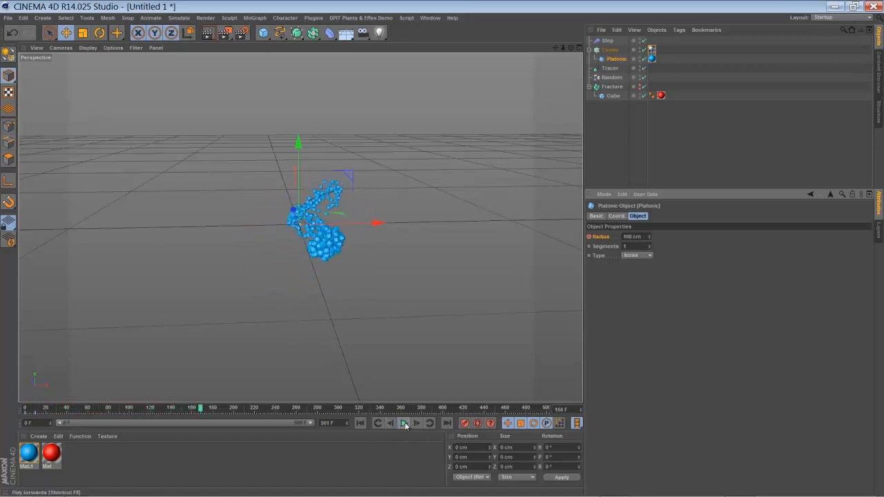
# Keyframe the Platonic's radius at 100 cm on frame 381 and 0 cm on frame 406, and preview the animation.
pyautogui.click(612, 78)
pyautogui.moveTo(200, 409); pyautogui.dragTo(416, 415)
pyautogui.moveTo(423, 413); pyautogui.dragTo(425, 413)
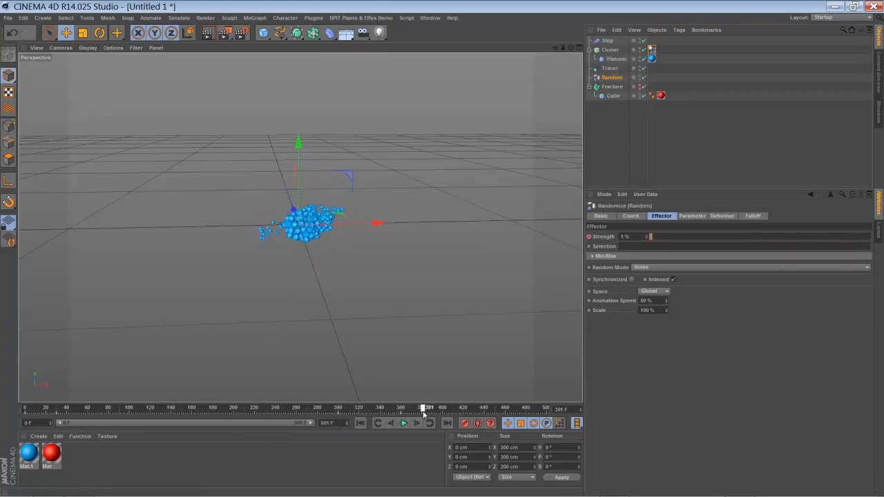
pyautogui.click(615, 60)
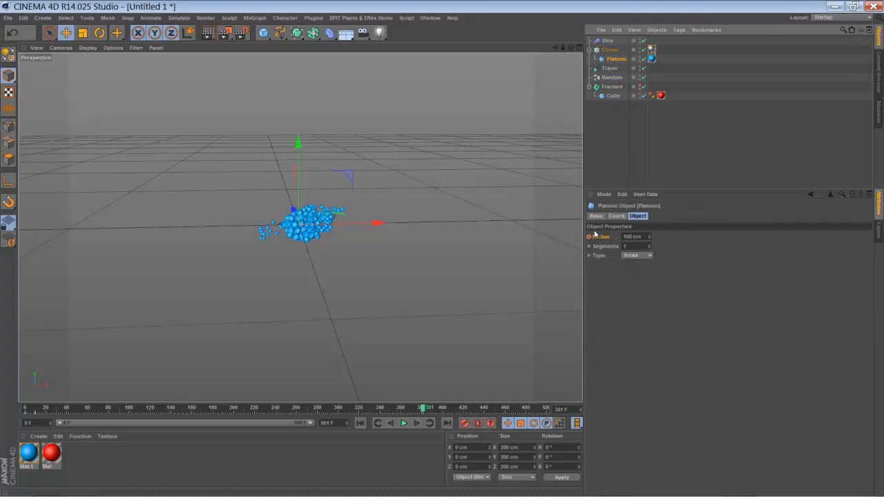
pyautogui.moveTo(424, 409); pyautogui.dragTo(447, 412)
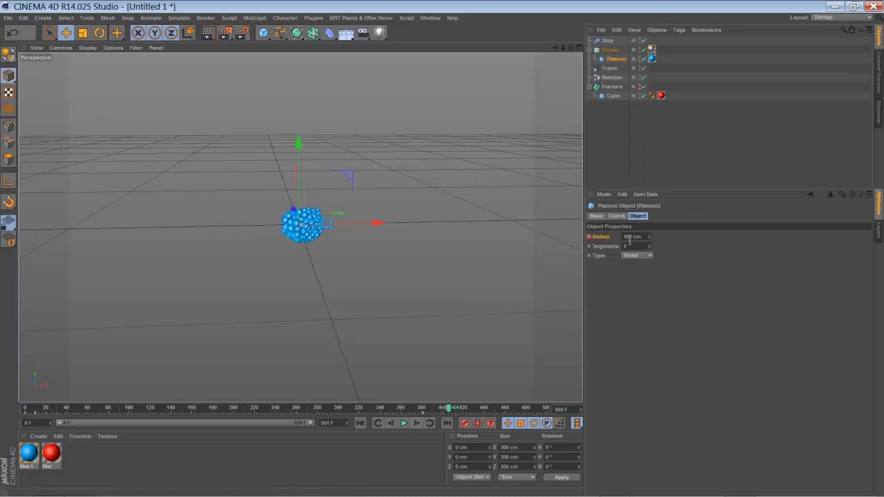
pyautogui.moveTo(634, 237); pyautogui.dragTo(614, 242)
pyautogui.write('0')
pyautogui.press('Return')
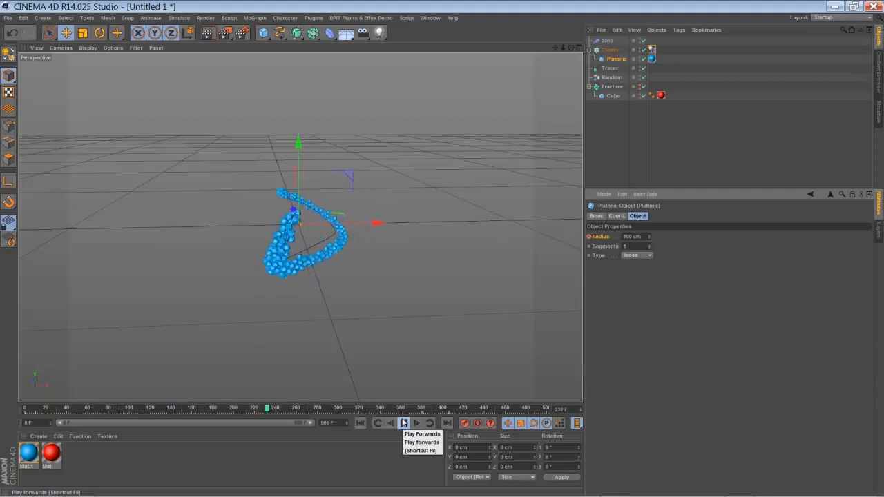
pyautogui.click(404, 423)
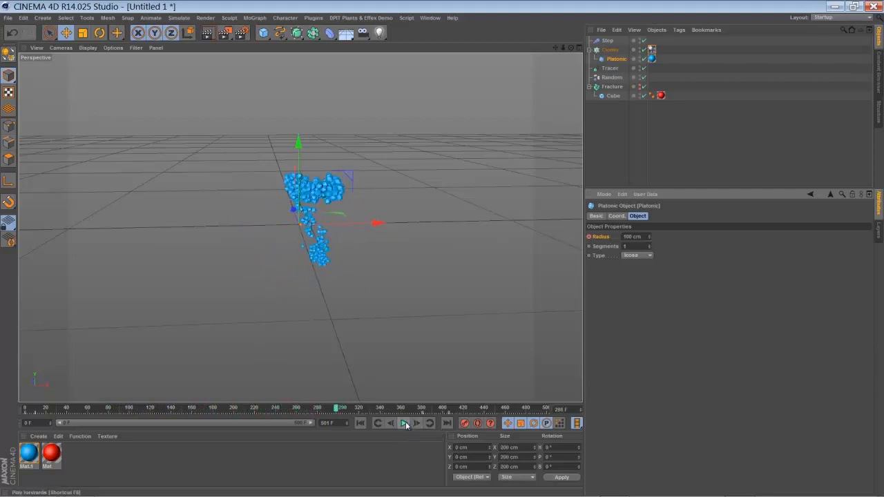
# Create a Delay effector and add it to the Cloner's effectors after the Step effector.
pyautogui.click(256, 19)
pyautogui.moveTo(263, 32)
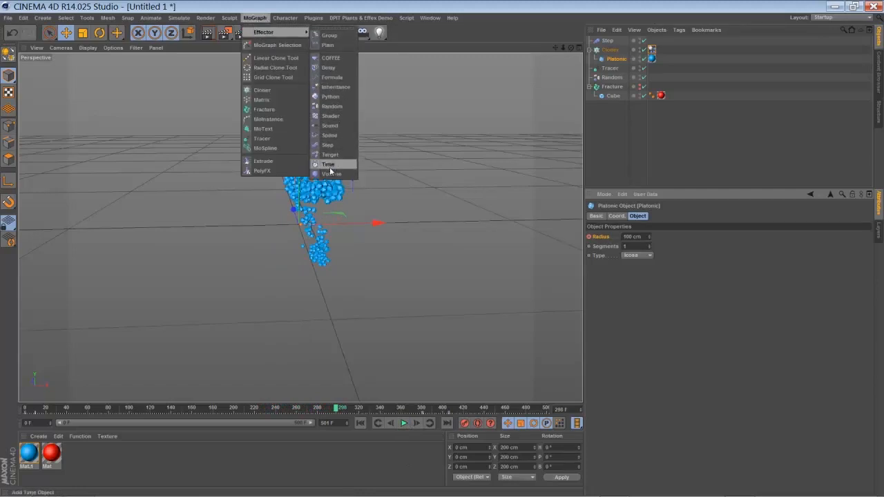
pyautogui.click(328, 67)
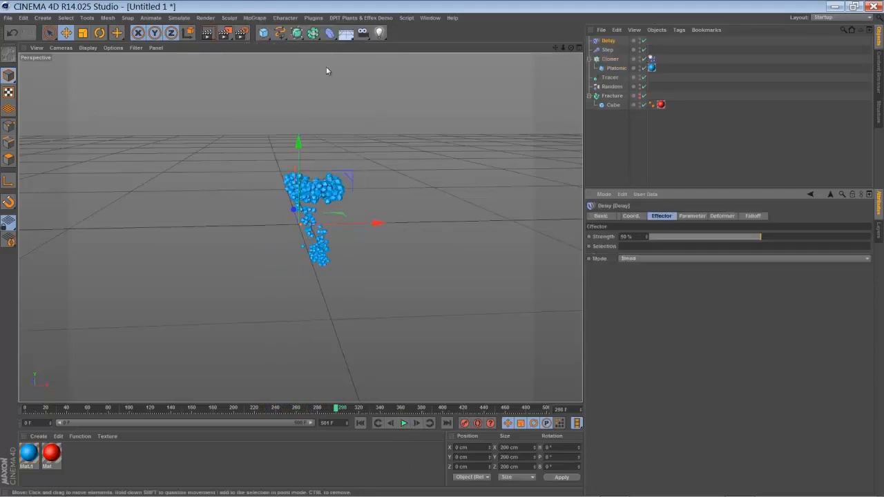
pyautogui.click(597, 60)
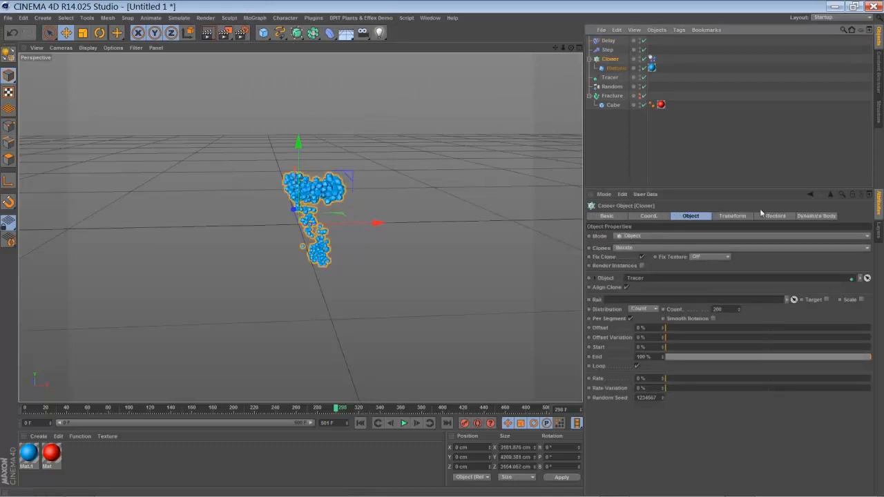
pyautogui.click(774, 216)
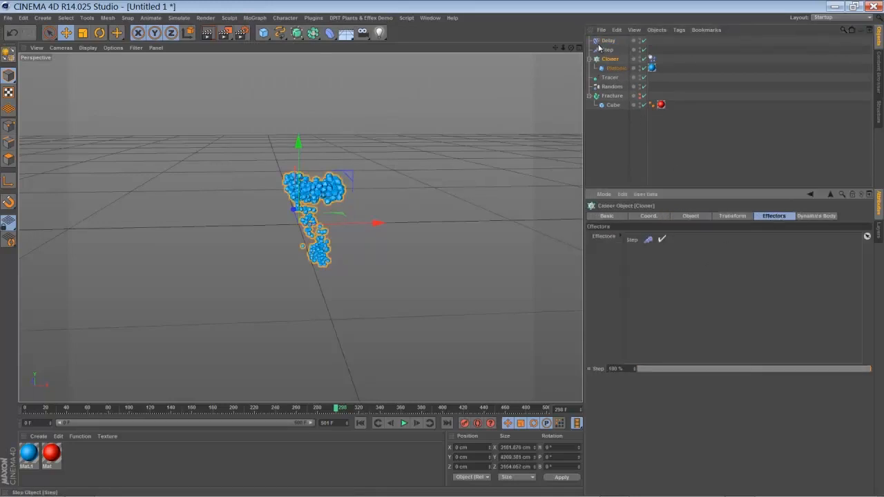
pyautogui.moveTo(608, 41); pyautogui.dragTo(605, 50)
pyautogui.moveTo(633, 263); pyautogui.dragTo(641, 269)
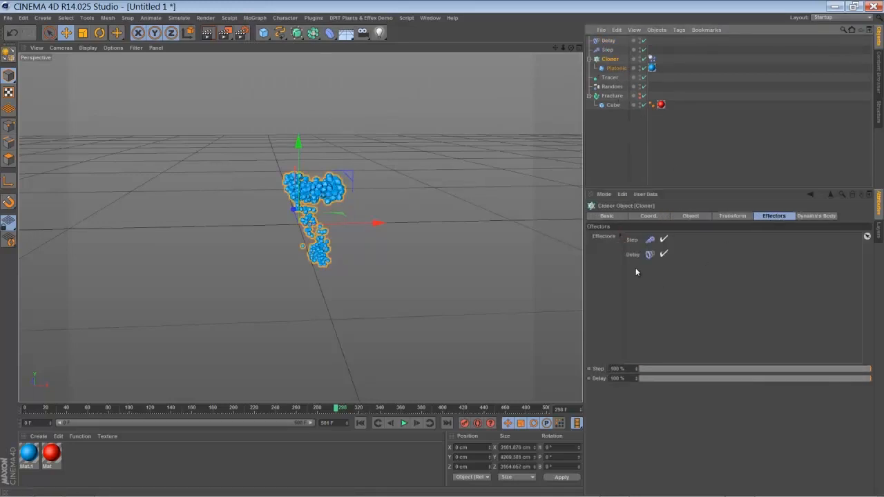
# Set the Delay effector to Spring mode with 64 % Strength and play the animation from the start.
pyautogui.click(607, 43)
pyautogui.click(658, 216)
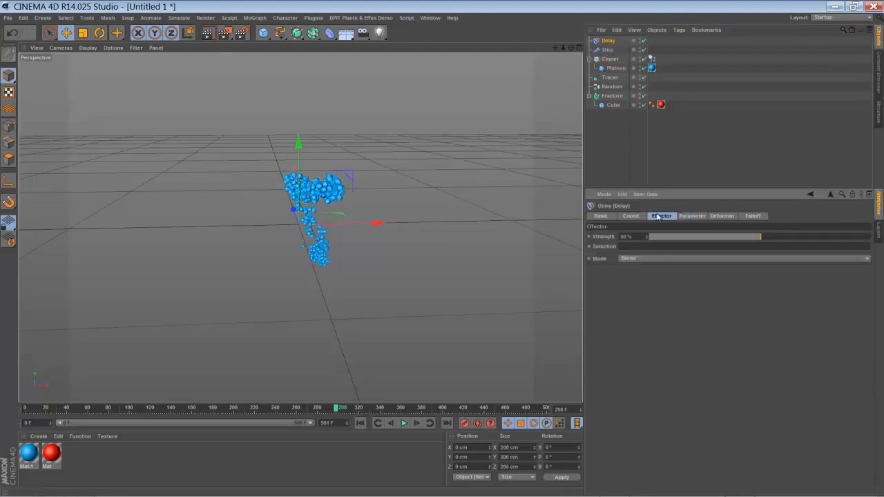
pyautogui.click(655, 258)
pyautogui.click(641, 288)
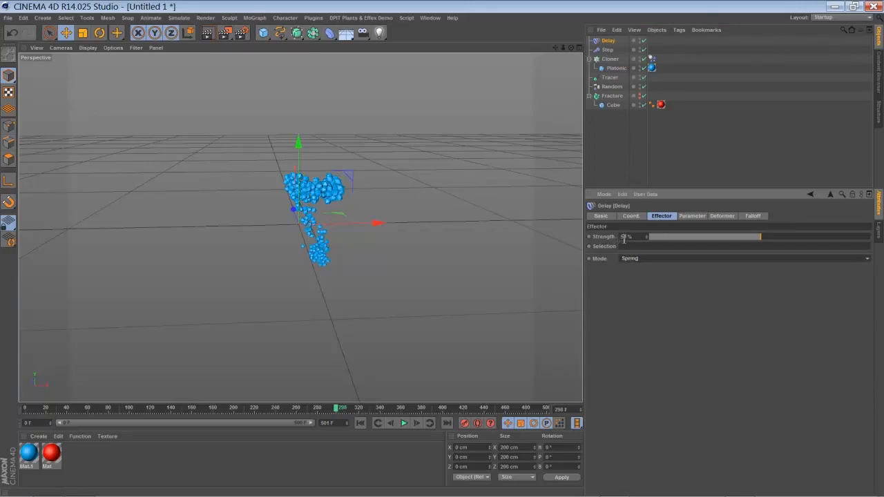
pyautogui.moveTo(760, 237); pyautogui.dragTo(765, 237)
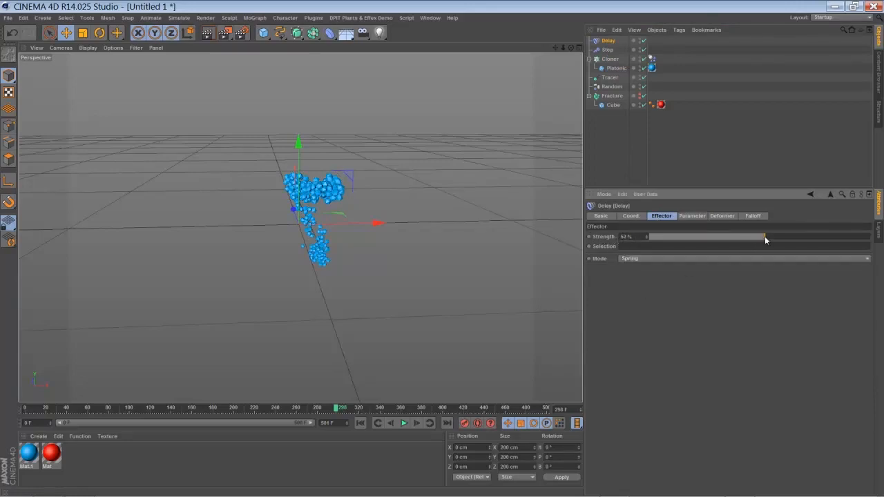
pyautogui.click(404, 423)
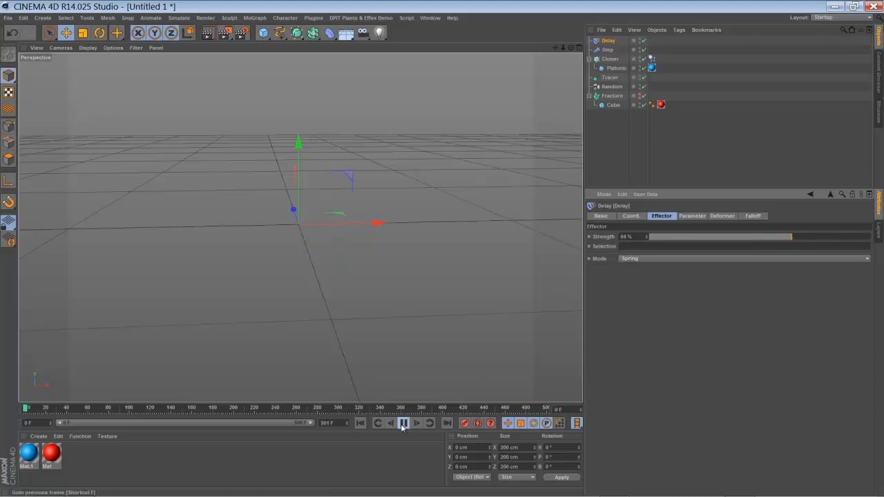